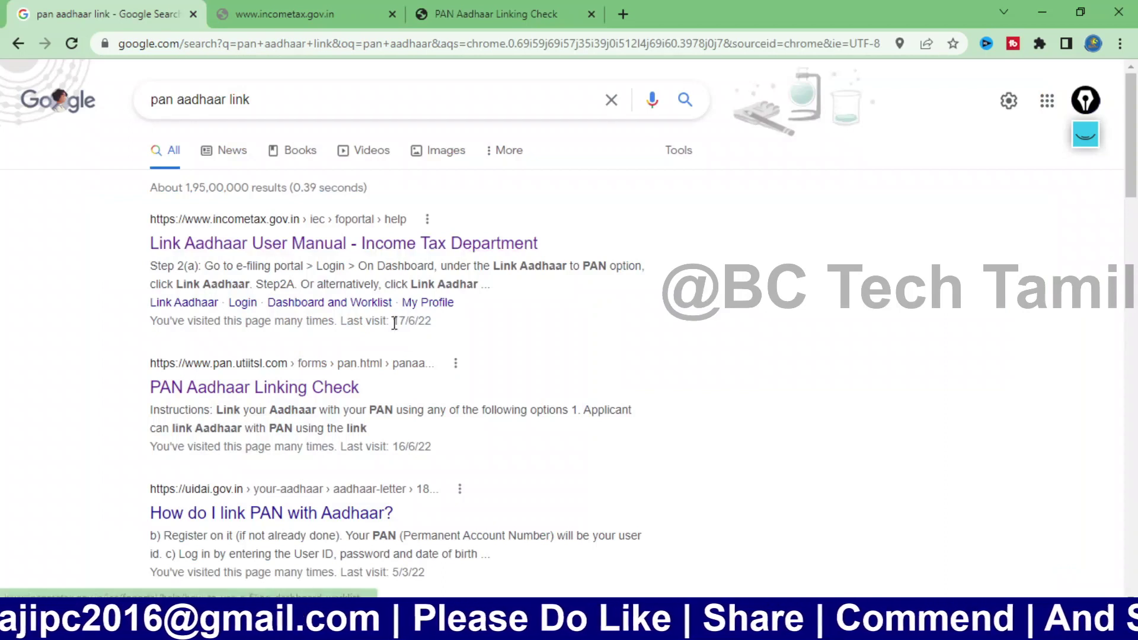
- Open the TIN (tin-nsdl.com) search result in a new tab and switch to it
{"action": "scroll", "coordinate": [381, 354], "scroll_direction": "down", "scroll_amount": 4}
{"action": "scroll", "coordinate": [381, 355], "scroll_direction": "up", "scroll_amount": 7}
{"action": "scroll", "coordinate": [356, 362], "scroll_direction": "down", "scroll_amount": 10}
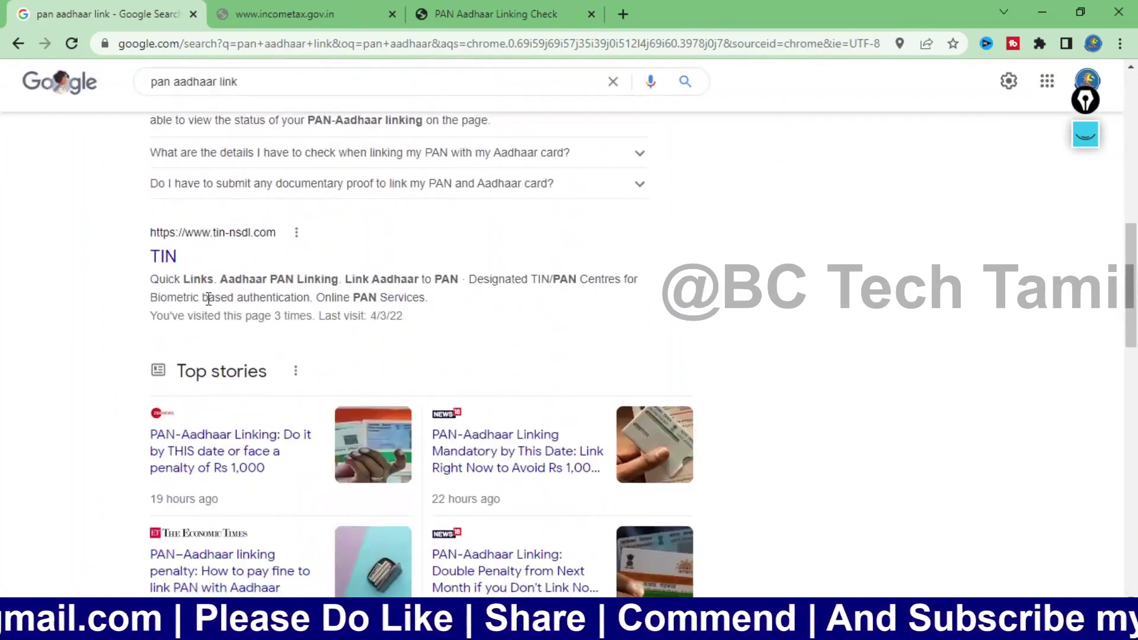
{"action": "right_click", "coordinate": [178, 261]}
{"action": "left_click", "coordinate": [190, 275]}
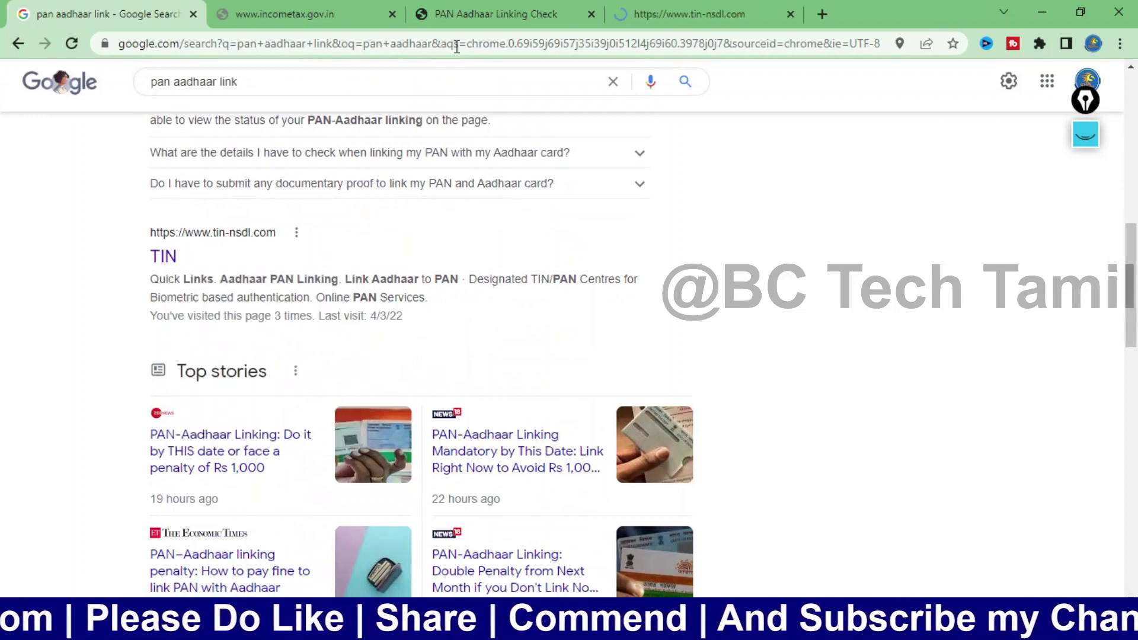
{"action": "left_click", "coordinate": [652, 14]}
- Try to reload the how-to-link-aadhaar help page in the existing incometax.gov.in tab
{"action": "left_click", "coordinate": [288, 7]}
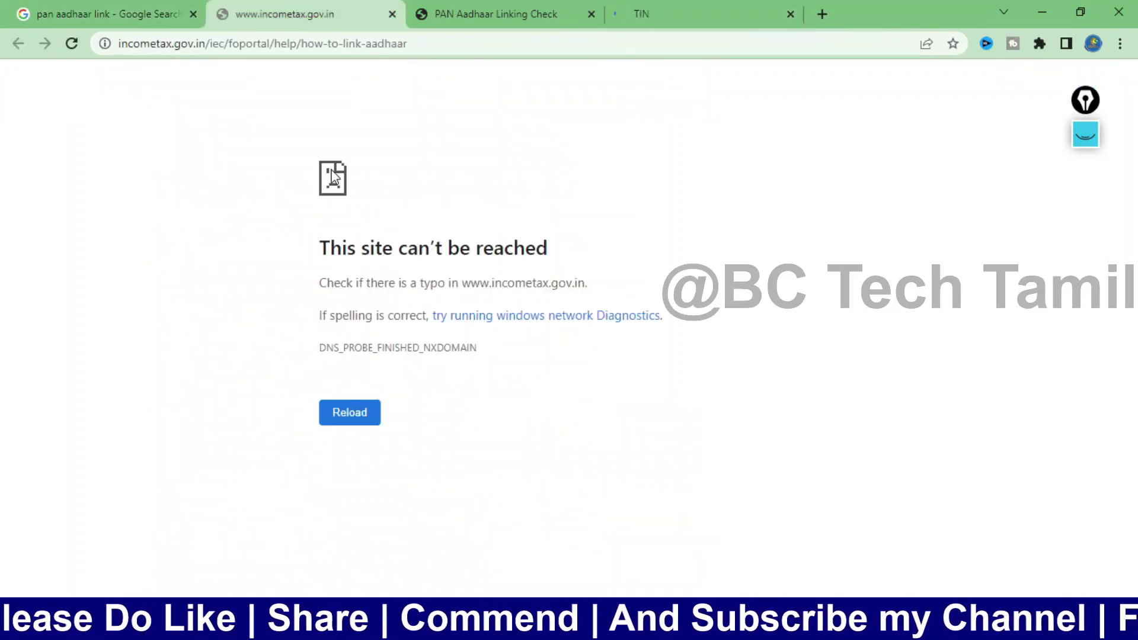
{"action": "left_click", "coordinate": [441, 47]}
{"action": "key", "text": "Return"}
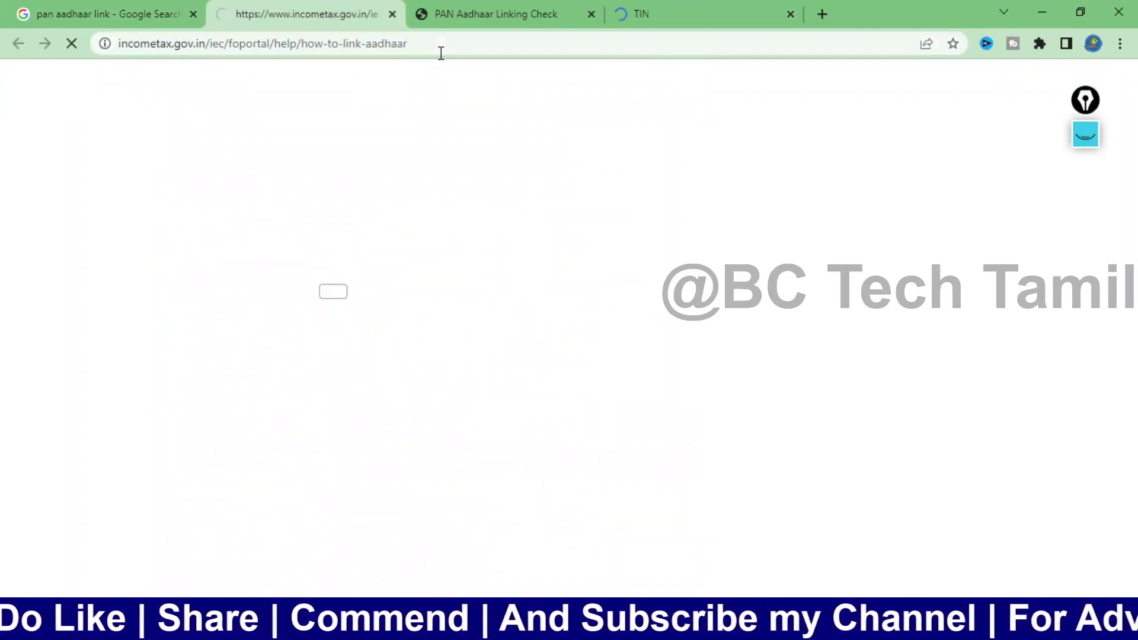
{"action": "left_click", "coordinate": [441, 53]}
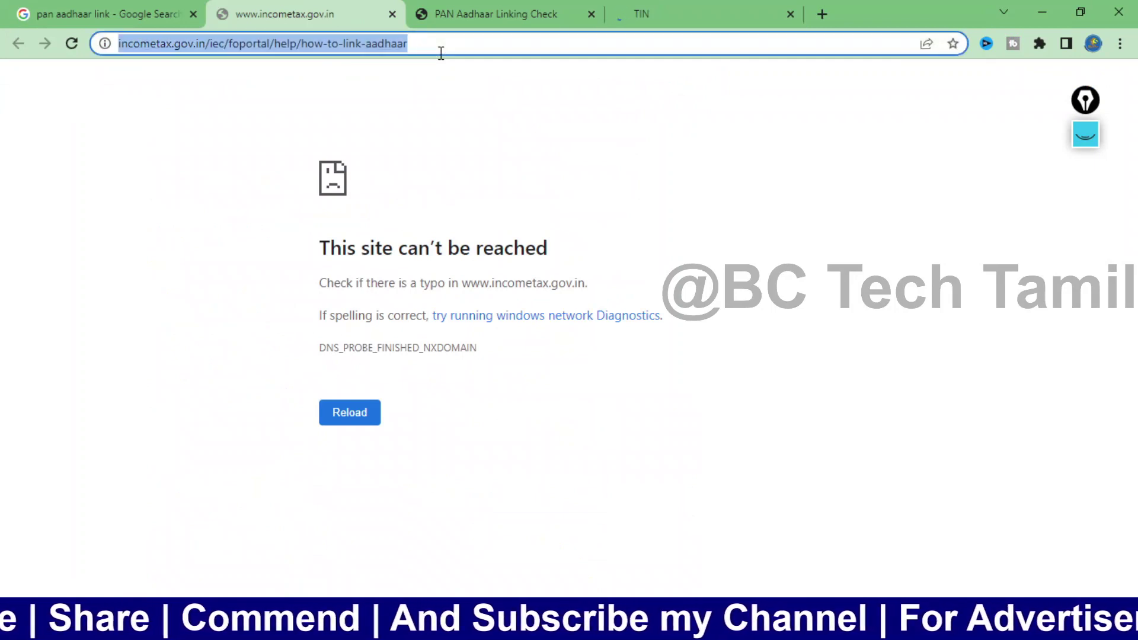
{"action": "left_click", "coordinate": [441, 53]}
- Return to the TIN site and dismiss its three introductory pop-ups without opening the videos
{"action": "left_click", "coordinate": [673, 10]}
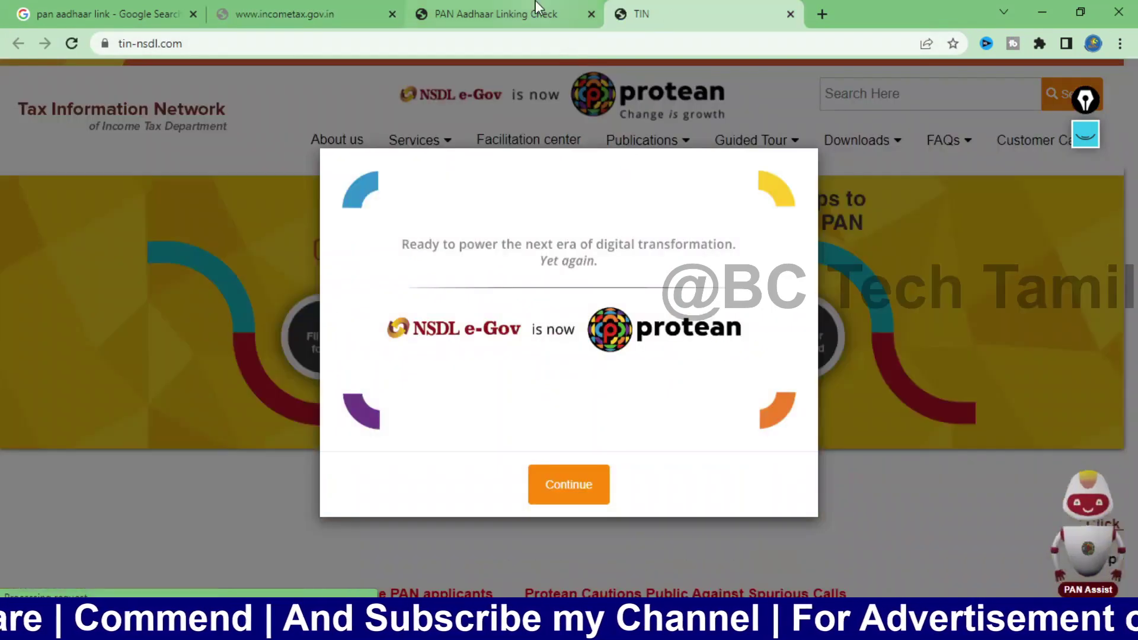
{"action": "left_click", "coordinate": [585, 491]}
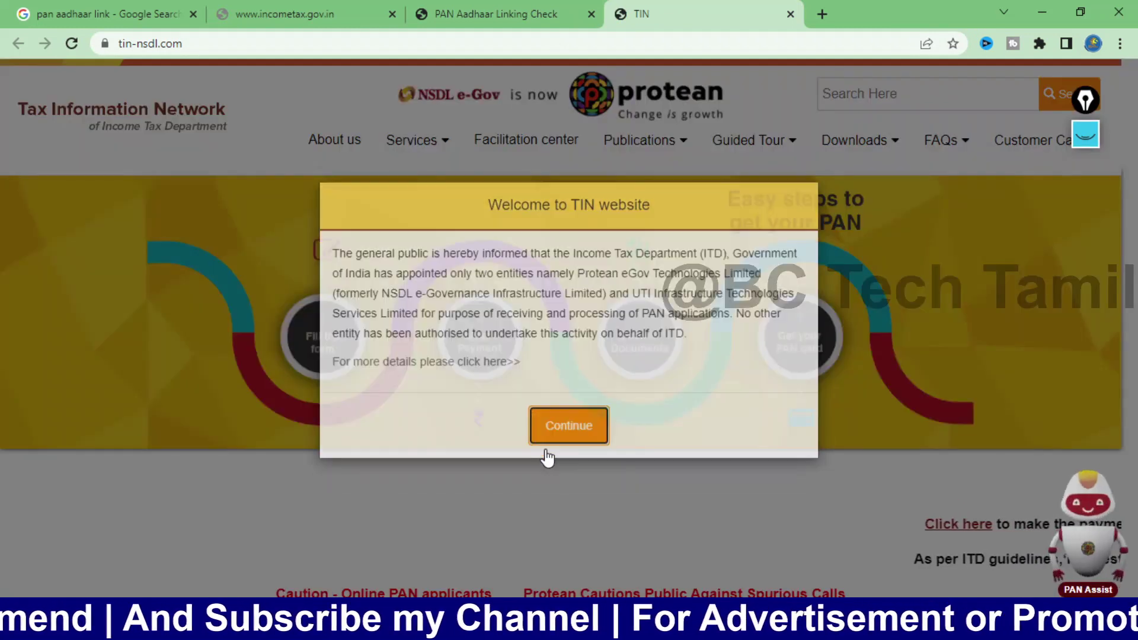
{"action": "left_click", "coordinate": [536, 440]}
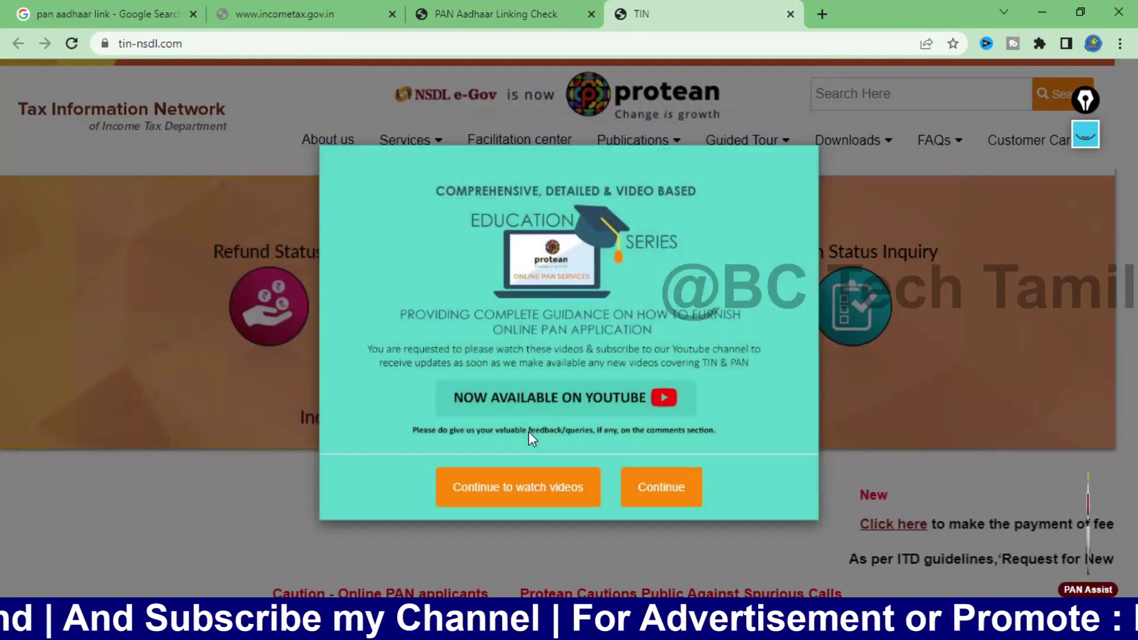
{"action": "left_click", "coordinate": [657, 487]}
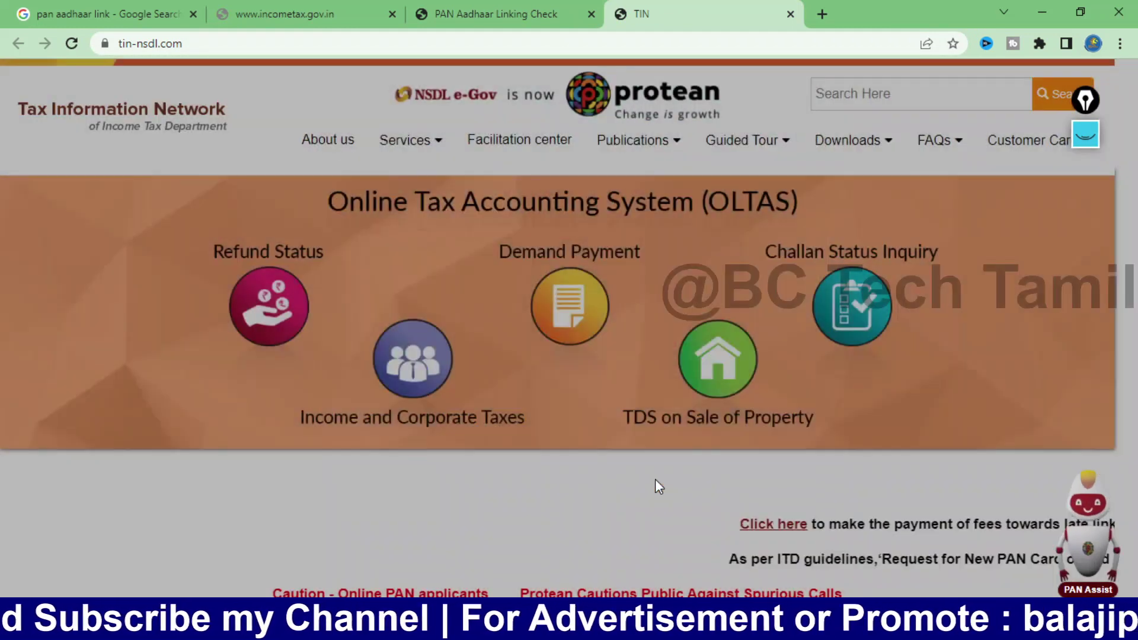
- Go back to the Google results and open "Link Aadhaar User Manual - Income Tax Department" in a new tab
{"action": "left_click", "coordinate": [238, 7]}
{"action": "left_click", "coordinate": [107, 14]}
{"action": "scroll", "coordinate": [356, 287], "scroll_direction": "up", "scroll_amount": 10}
{"action": "left_click", "coordinate": [302, 244]}
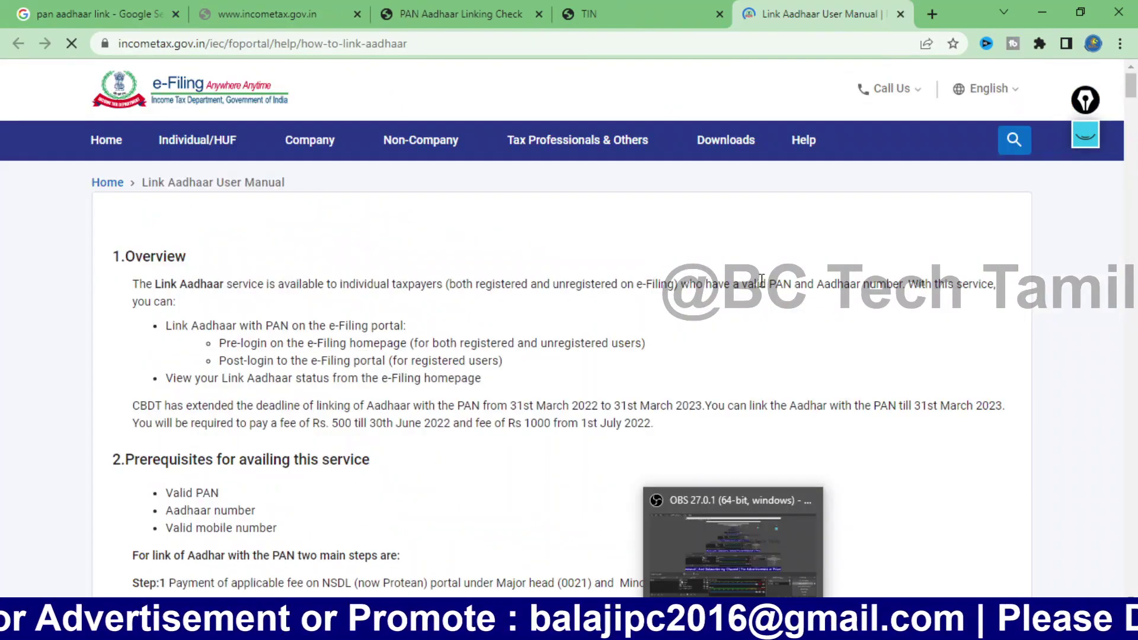
- Close the leftover incometax.gov.in and PAN Aadhaar Linking Check tabs, and go from the user manual to the e-Filing home page
{"action": "left_click", "coordinate": [357, 14]}
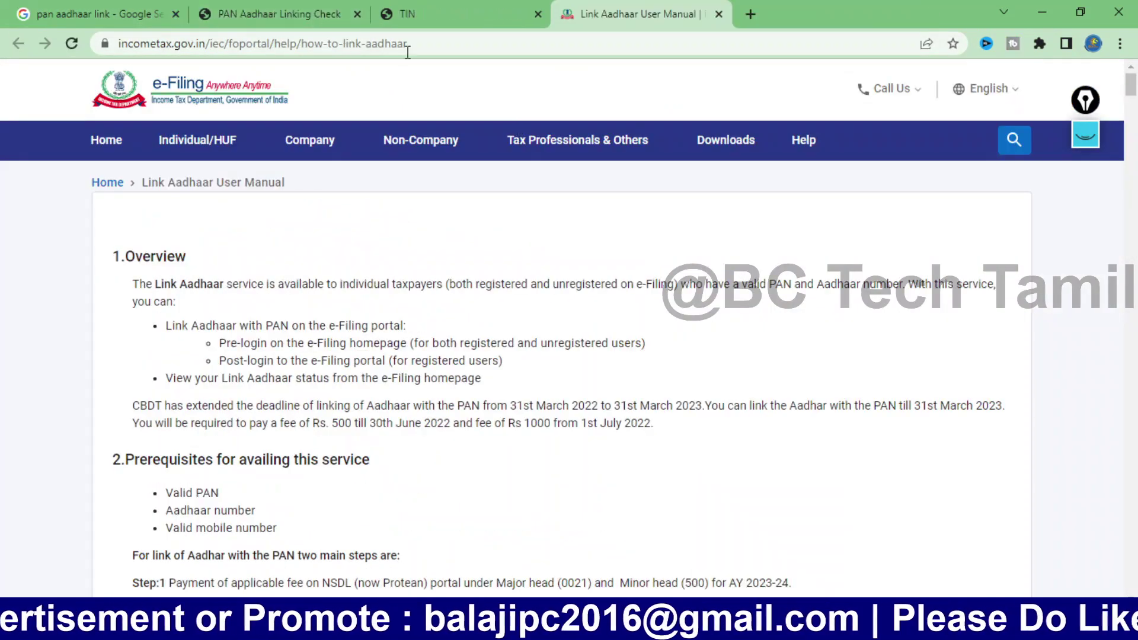
{"action": "left_click", "coordinate": [356, 14]}
{"action": "left_click", "coordinate": [391, 14]}
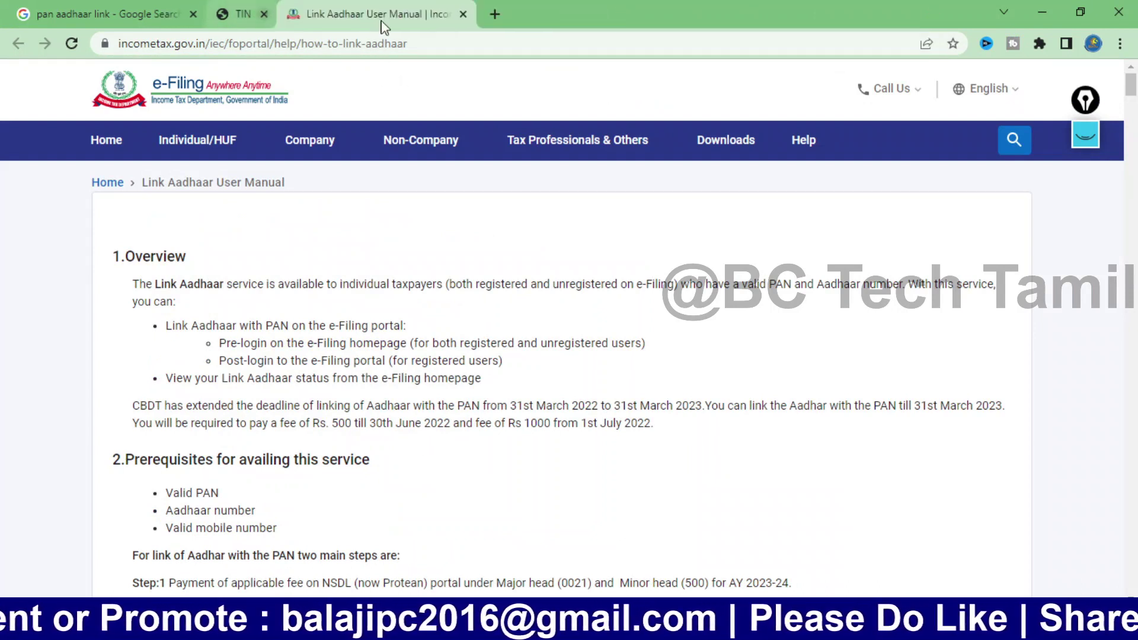
{"action": "left_click", "coordinate": [106, 141]}
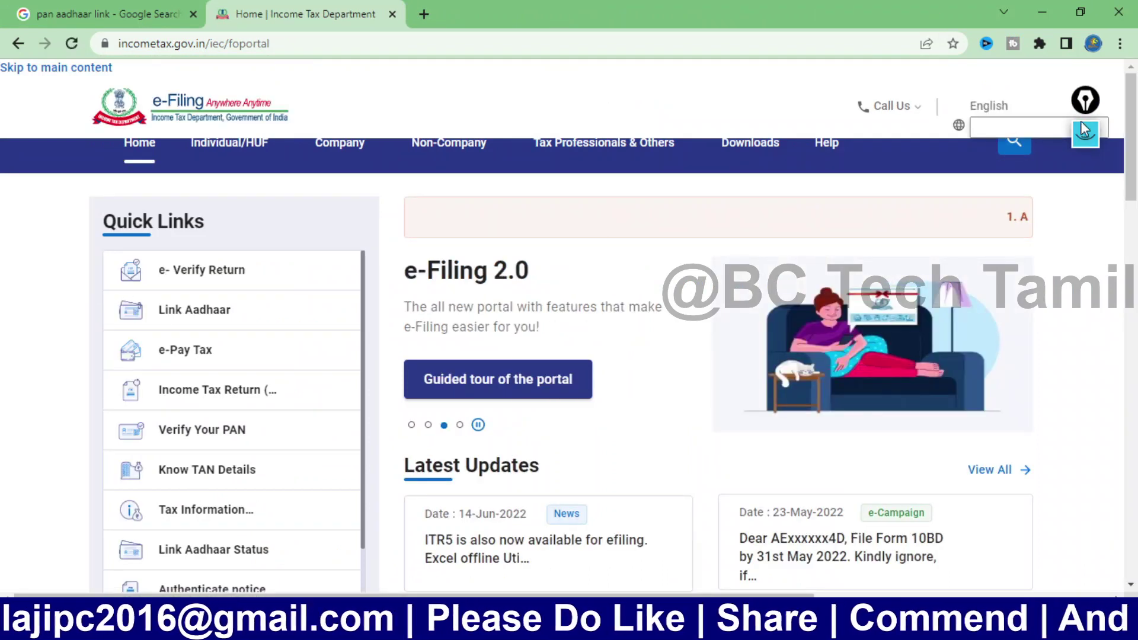
- Circle the Link Aadhaar quick link in blue with the annotation pen, and clear the drawing after choosing magenta
{"action": "left_click", "coordinate": [1081, 124]}
{"action": "left_click", "coordinate": [1085, 185]}
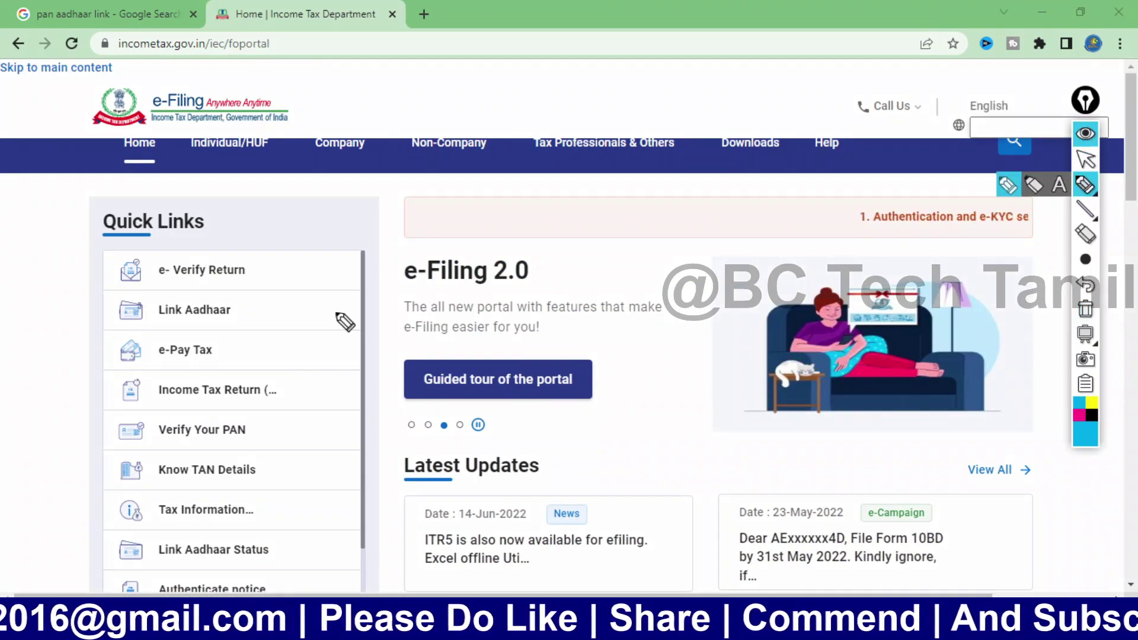
{"action": "mouse_move", "coordinate": [227, 301]}
{"action": "left_mouse_down"}
{"action": "mouse_move", "coordinate": [86, 336]}
{"action": "mouse_move", "coordinate": [254, 314]}
{"action": "mouse_move", "coordinate": [243, 311]}
{"action": "left_mouse_up"}
{"action": "left_click", "coordinate": [1079, 415]}
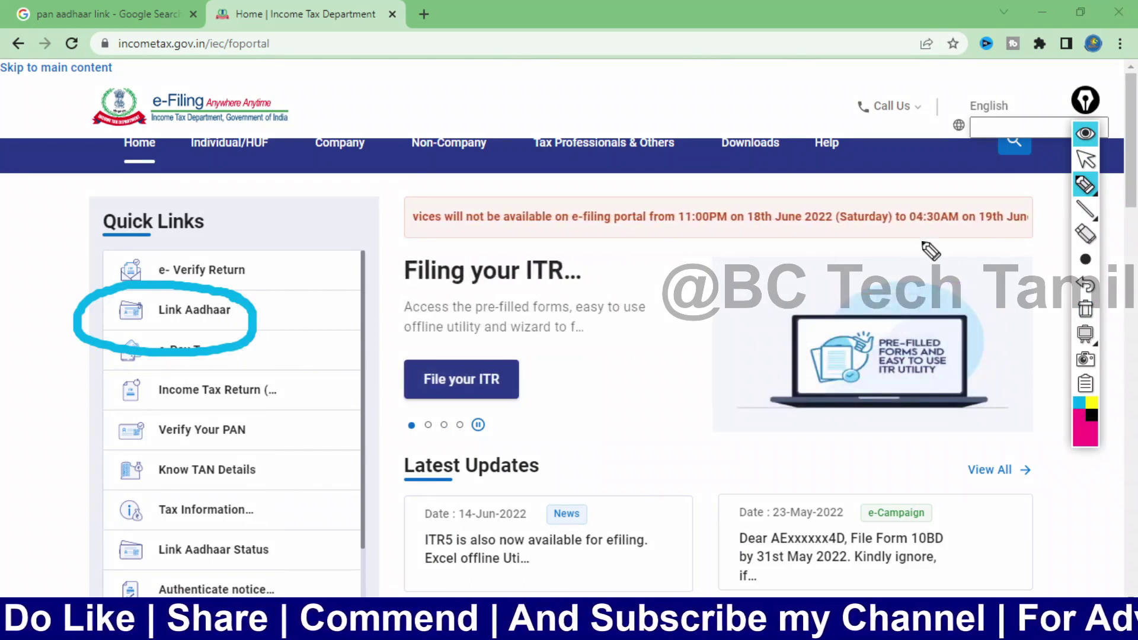
{"action": "left_click", "coordinate": [1088, 312]}
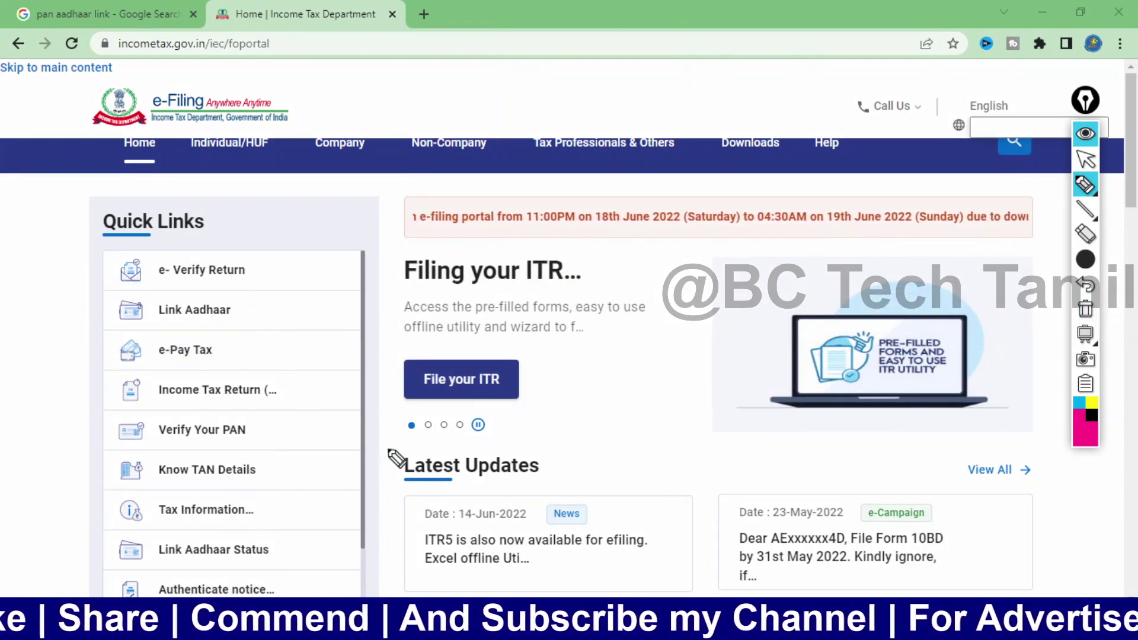
- Draw a magenta arrow pointing at the Link Aadhaar Status quick link, and clear it and collapse the annotation tools
{"action": "left_click", "coordinate": [1085, 158]}
{"action": "scroll", "coordinate": [394, 432], "scroll_direction": "down", "scroll_amount": 6}
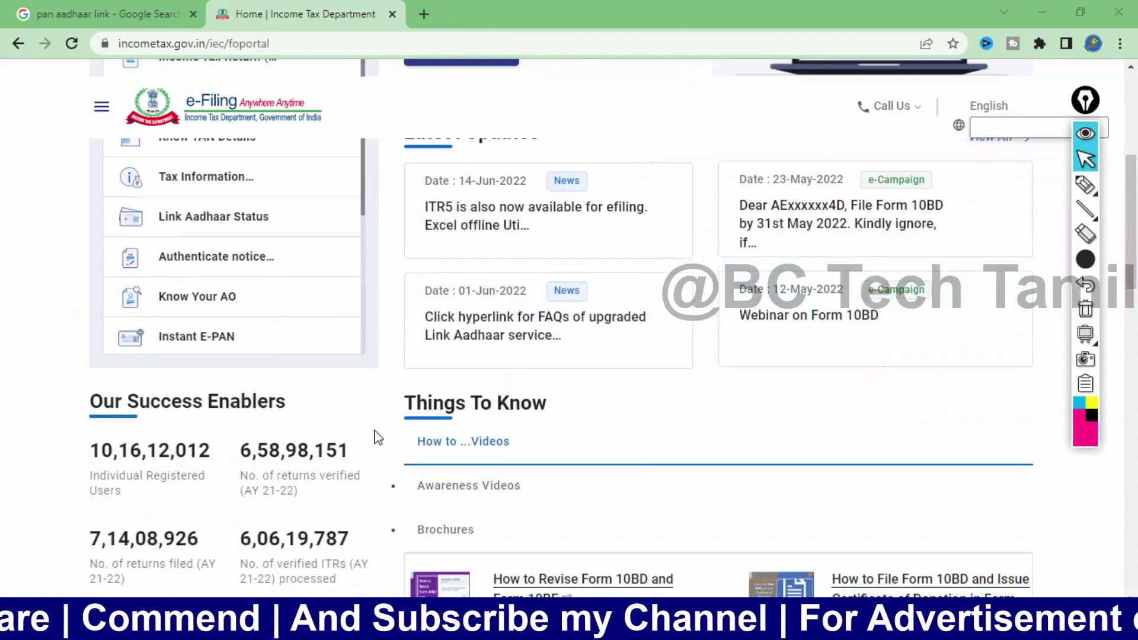
{"action": "scroll", "coordinate": [248, 418], "scroll_direction": "up", "scroll_amount": 2}
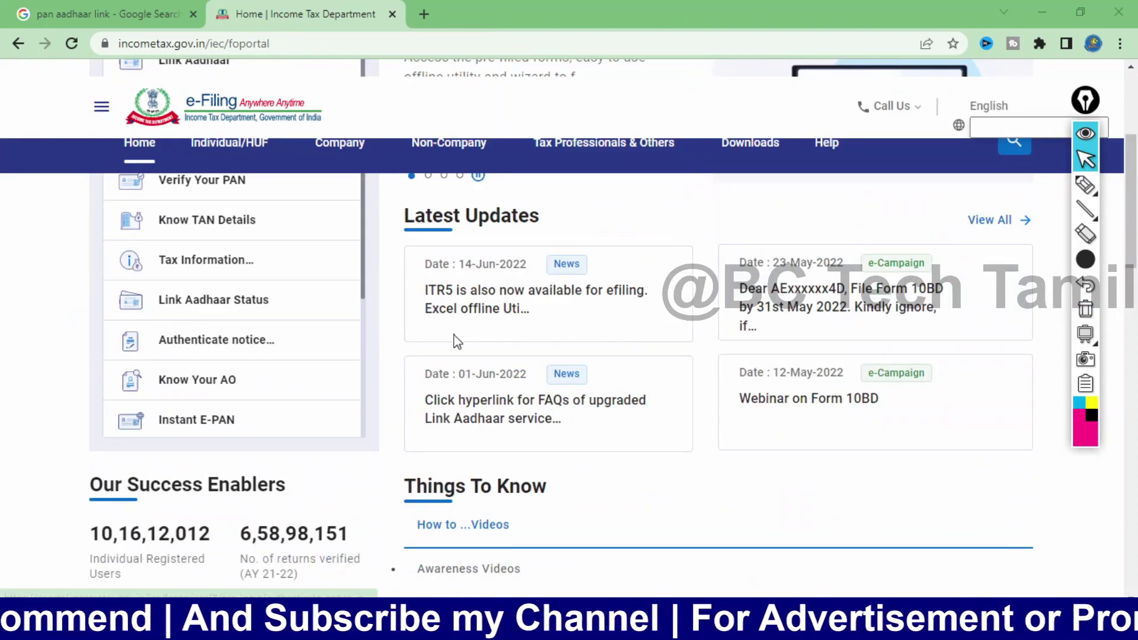
{"action": "mouse_move", "coordinate": [1086, 190]}
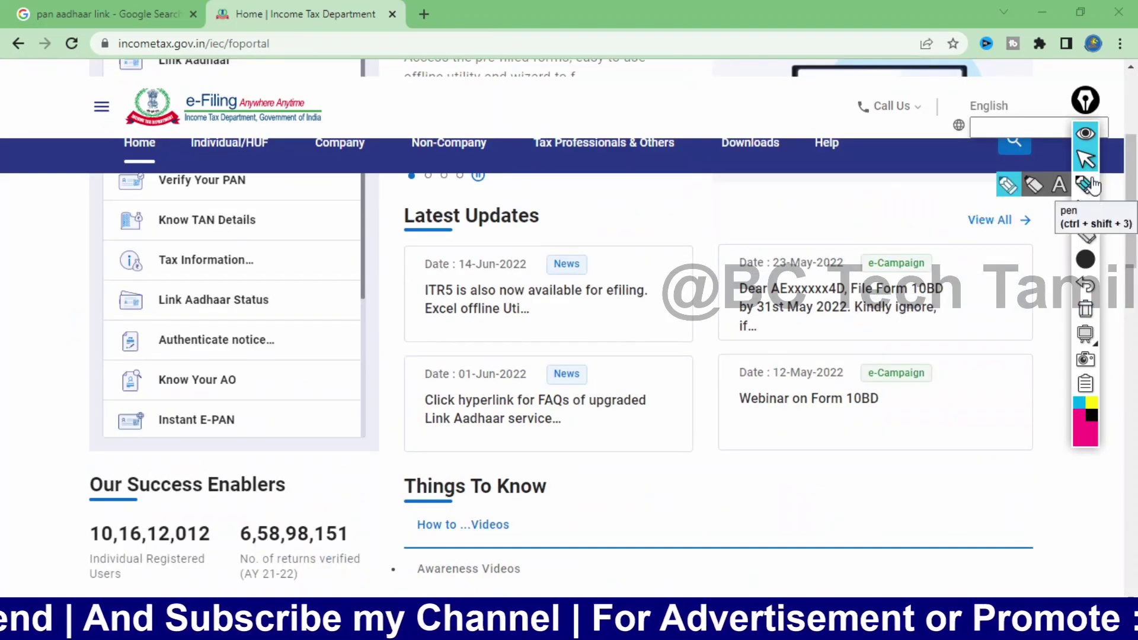
{"action": "mouse_move", "coordinate": [1091, 227]}
{"action": "left_click", "coordinate": [1056, 209]}
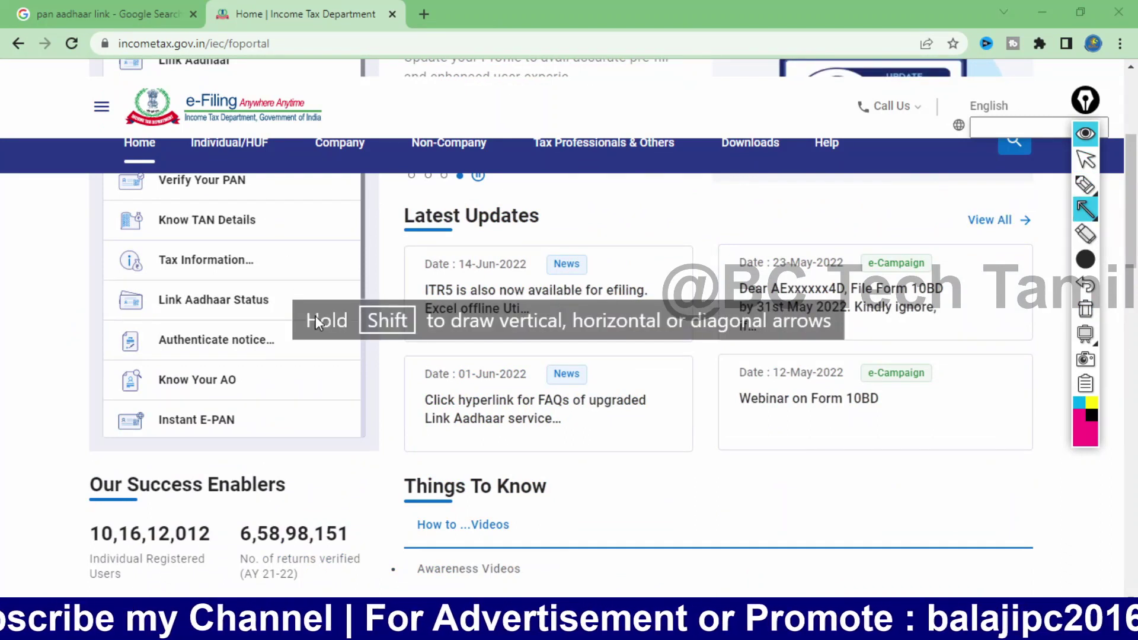
{"action": "left_click_drag", "start_coordinate": [406, 412], "coordinate": [294, 320]}
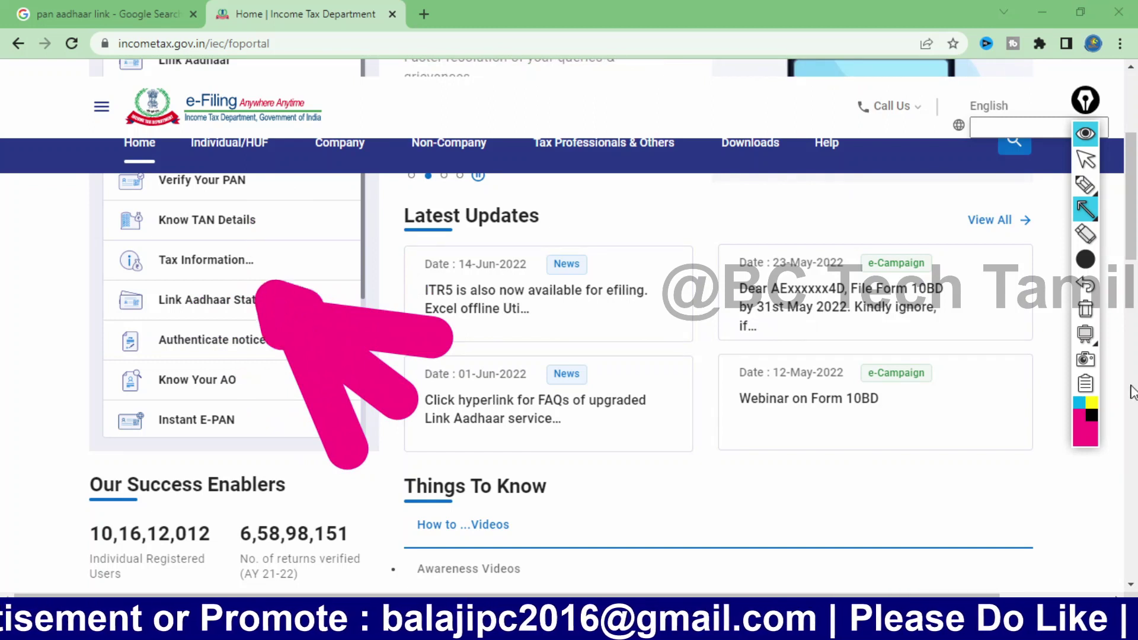
{"action": "left_click", "coordinate": [1085, 309]}
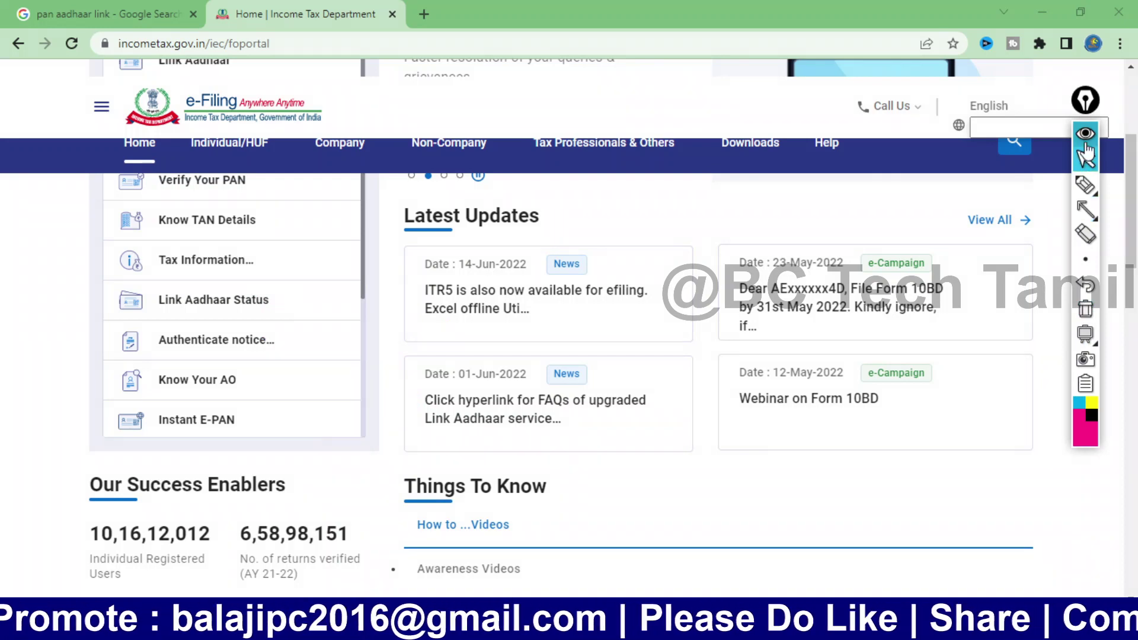
{"action": "left_click", "coordinate": [1085, 133]}
- Open the Link Aadhaar service from the home page's Quick Links
{"action": "scroll", "coordinate": [560, 357], "scroll_direction": "up", "scroll_amount": 2}
{"action": "scroll", "coordinate": [557, 358], "scroll_direction": "up", "scroll_amount": 3}
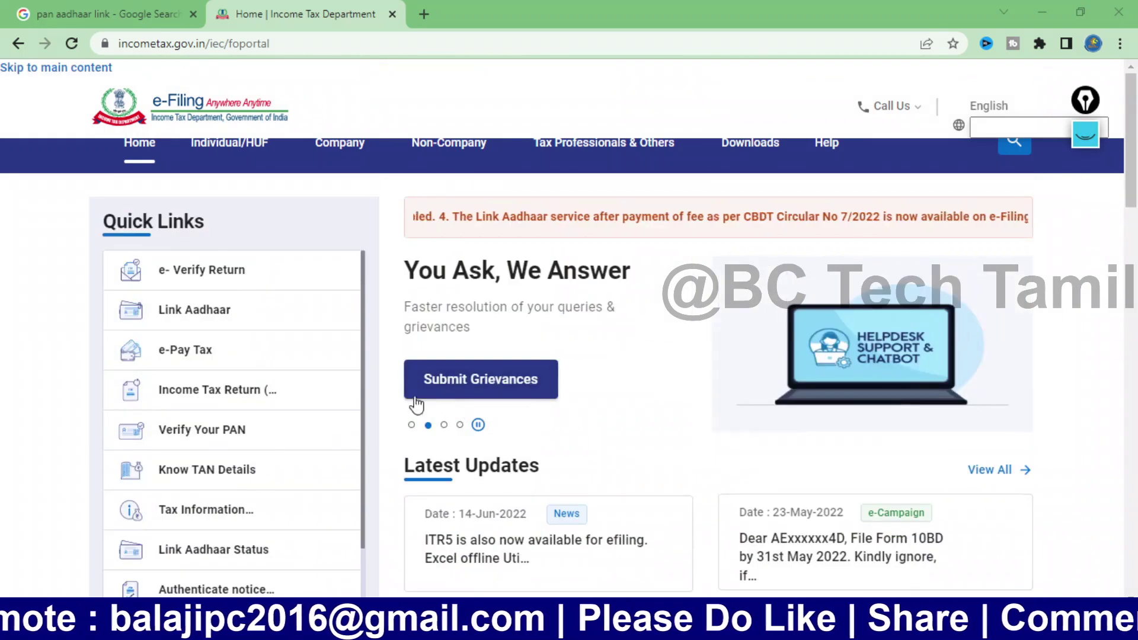
{"action": "left_click", "coordinate": [237, 314]}
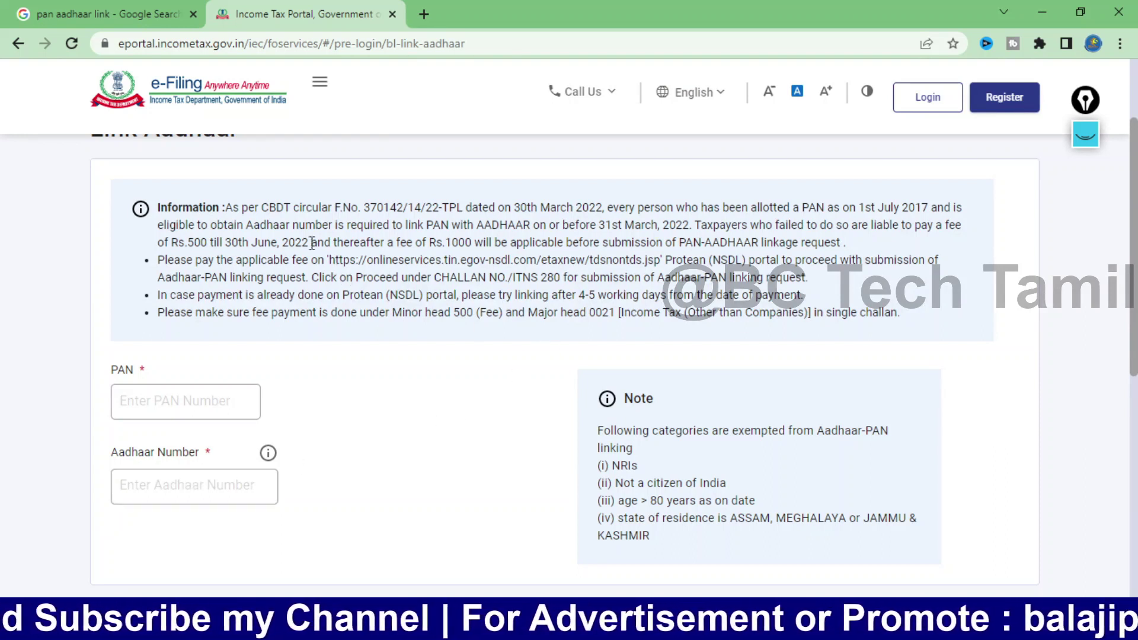
- Frame the Information notice above the PAN field with a magenta annotation rectangle
{"action": "left_click", "coordinate": [1083, 133]}
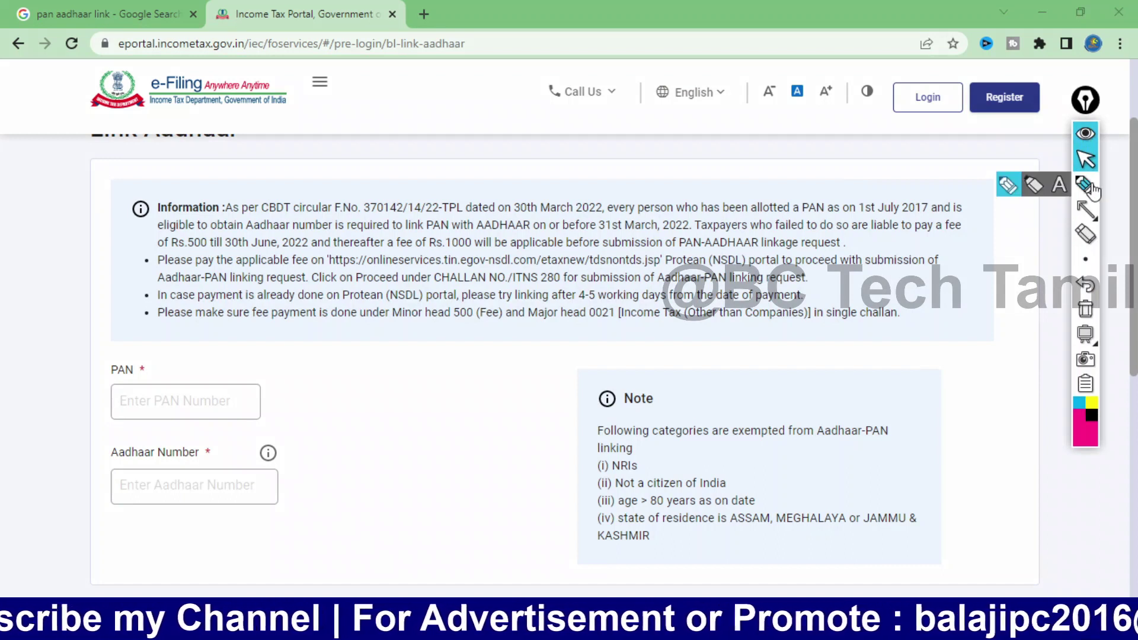
{"action": "left_click", "coordinate": [1034, 209]}
{"action": "mouse_move", "coordinate": [89, 173]}
{"action": "left_mouse_down"}
{"action": "mouse_move", "coordinate": [345, 308]}
{"action": "mouse_move", "coordinate": [978, 344]}
{"action": "left_mouse_up"}
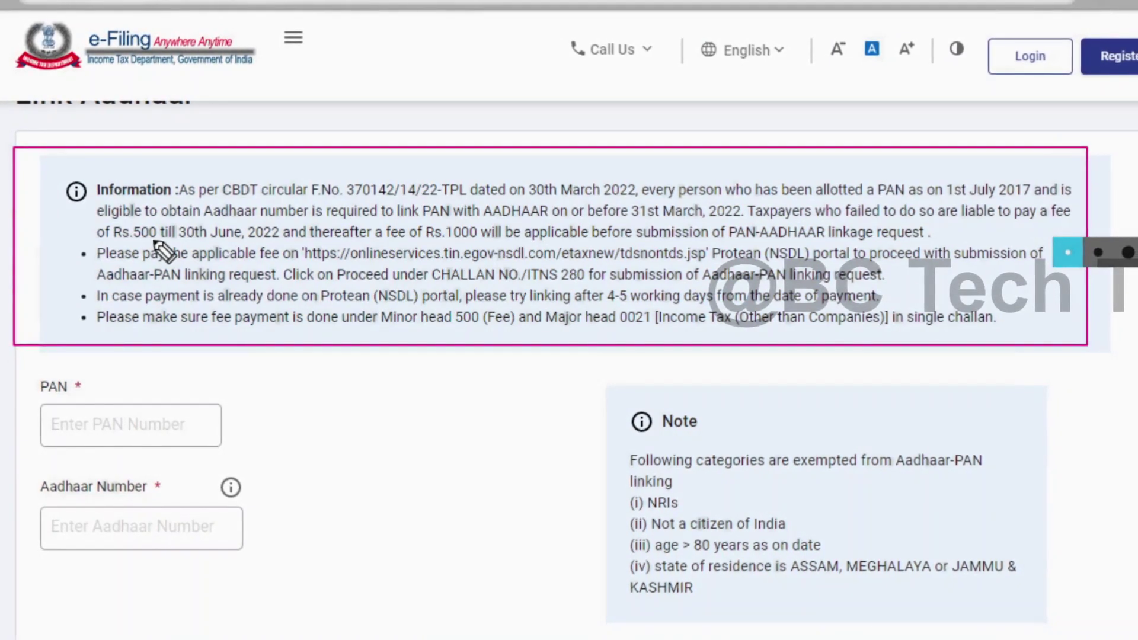
- Circle the "Rs.500 till 30th June, 2022" and "a fee of Rs.1000" passages, and erase all annotations
{"action": "mouse_move", "coordinate": [157, 241]}
{"action": "left_mouse_down"}
{"action": "mouse_move", "coordinate": [187, 224]}
{"action": "mouse_move", "coordinate": [97, 222]}
{"action": "left_mouse_up"}
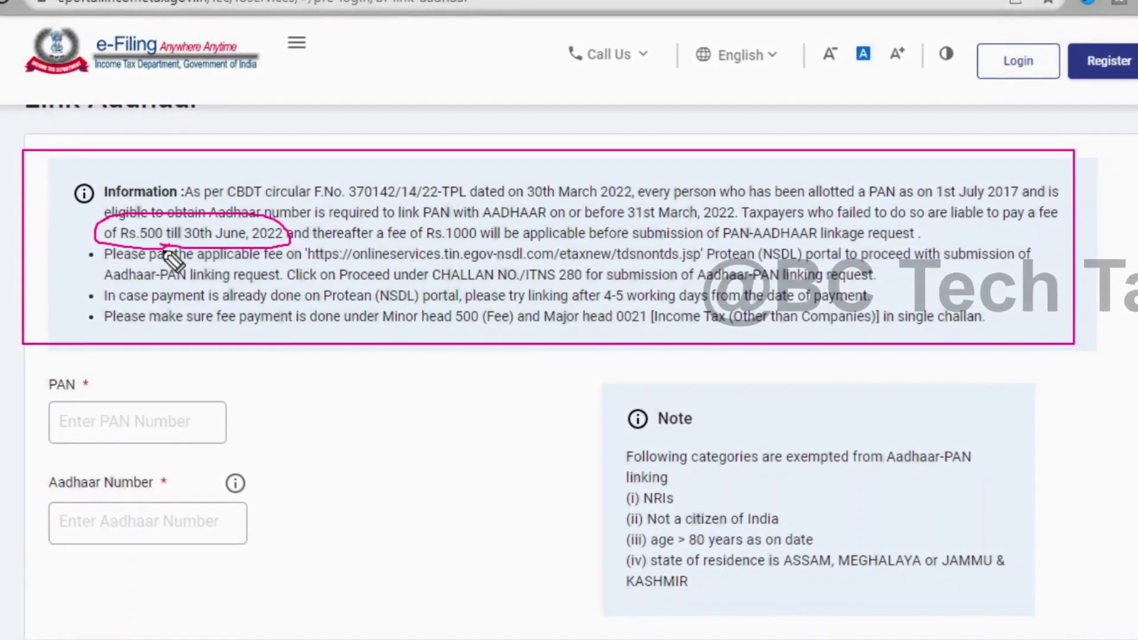
{"action": "mouse_move", "coordinate": [378, 237]}
{"action": "left_mouse_down"}
{"action": "mouse_move", "coordinate": [634, 232]}
{"action": "mouse_move", "coordinate": [533, 223]}
{"action": "mouse_move", "coordinate": [366, 233]}
{"action": "left_mouse_up"}
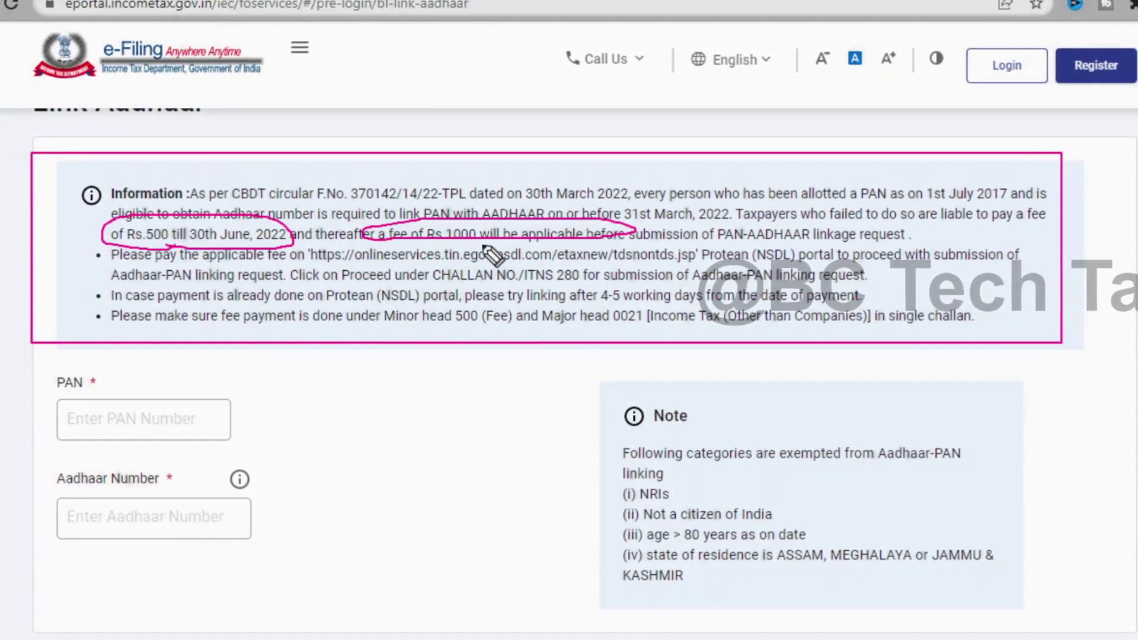
{"action": "mouse_move", "coordinate": [596, 228]}
{"action": "left_mouse_down"}
{"action": "mouse_move", "coordinate": [614, 235]}
{"action": "mouse_move", "coordinate": [655, 207]}
{"action": "left_mouse_up"}
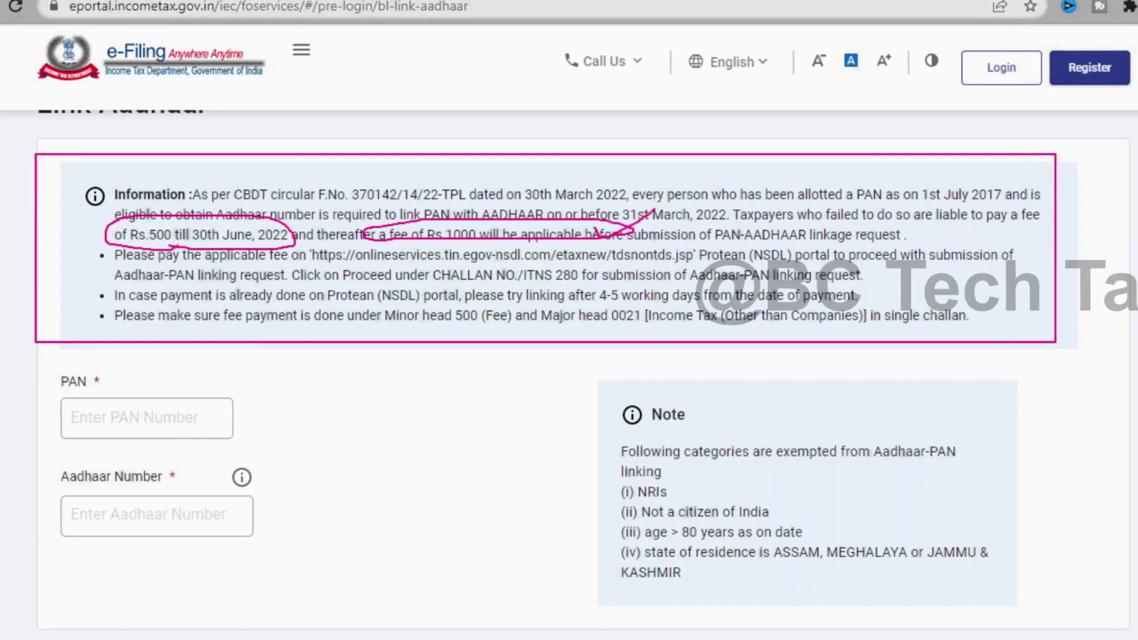
{"action": "key", "text": "e"}
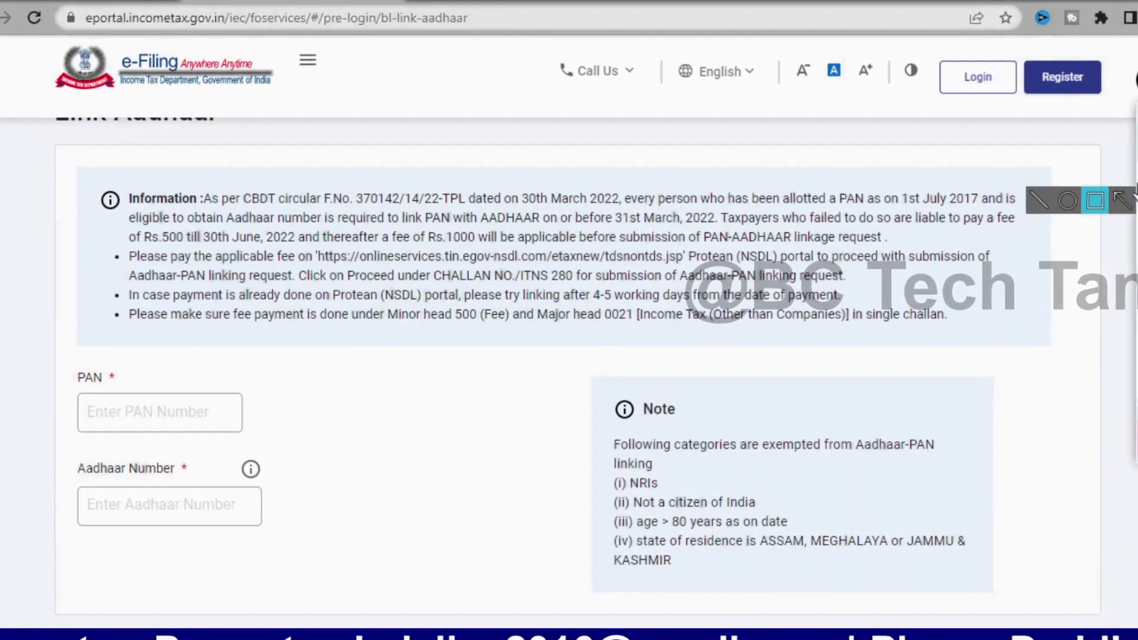
- Underline the NSDL payment URL, "CHALLAN NO./ITNS 280" and "4-5 working" in the notice, and clear the annotations
{"action": "left_click_drag", "start_coordinate": [324, 266], "coordinate": [652, 267]}
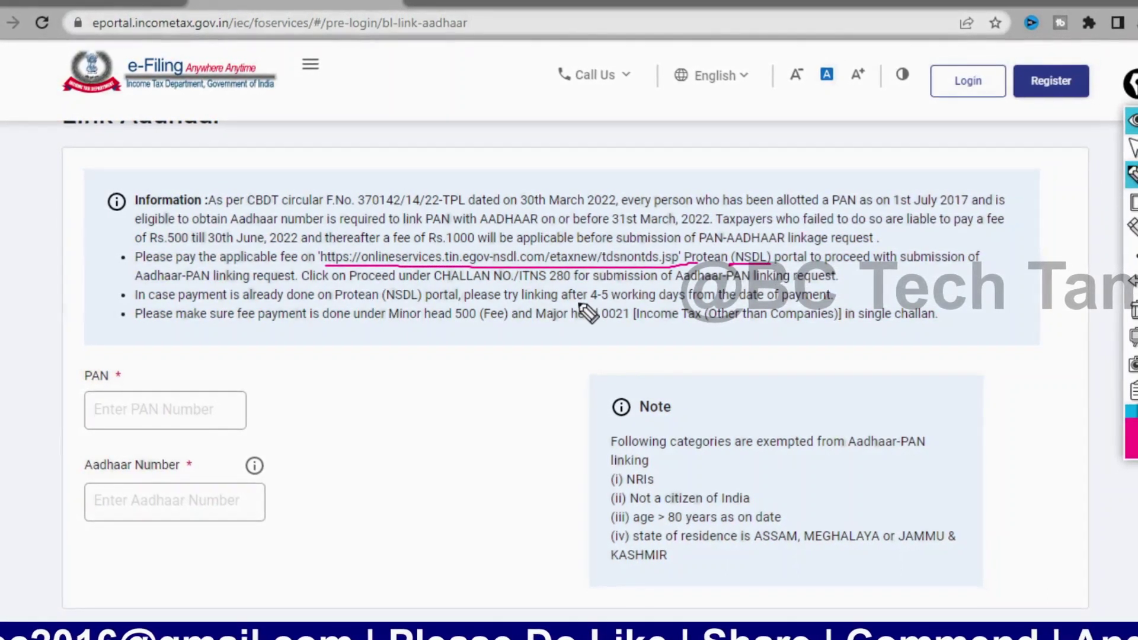
{"action": "left_click_drag", "start_coordinate": [428, 282], "coordinate": [569, 283]}
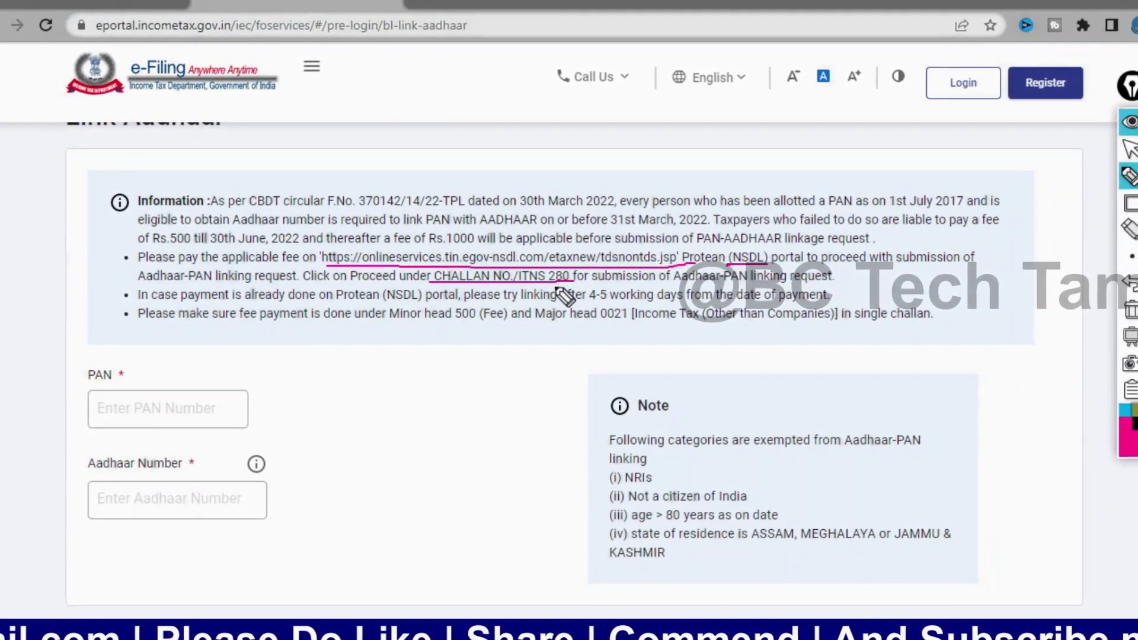
{"action": "left_click_drag", "start_coordinate": [578, 303], "coordinate": [650, 305]}
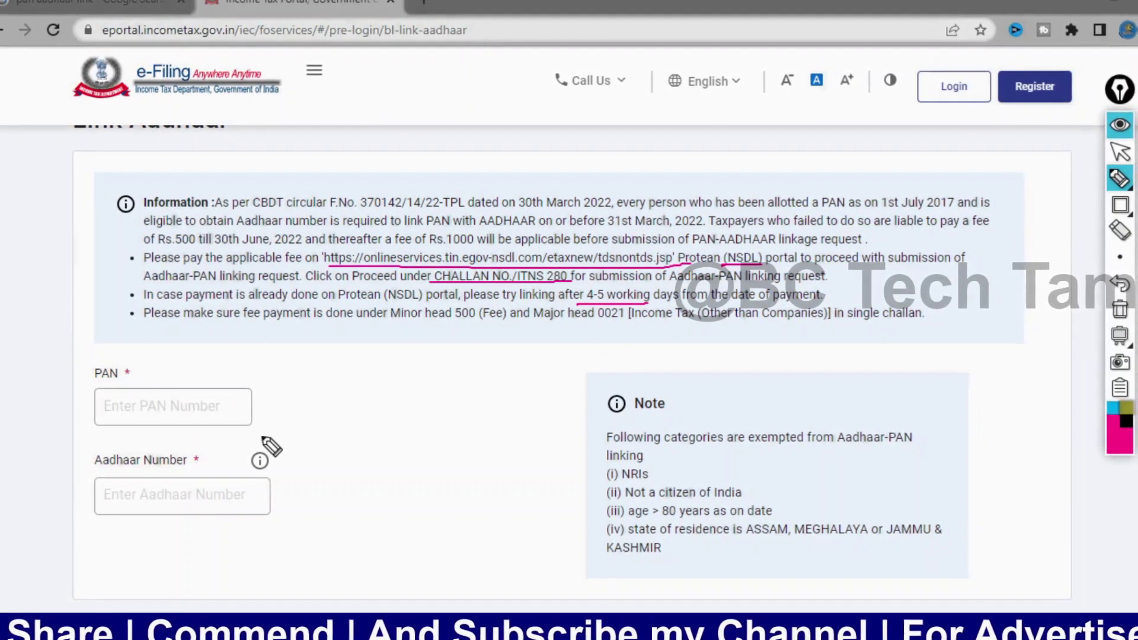
{"action": "left_click", "coordinate": [1117, 319]}
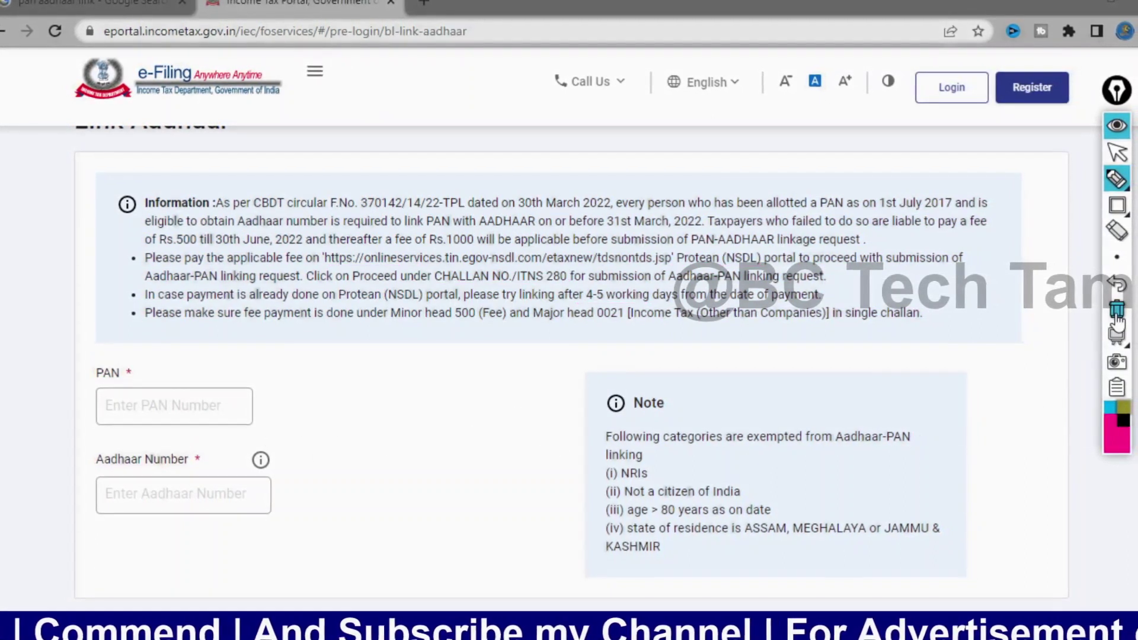
{"action": "left_click", "coordinate": [1114, 155]}
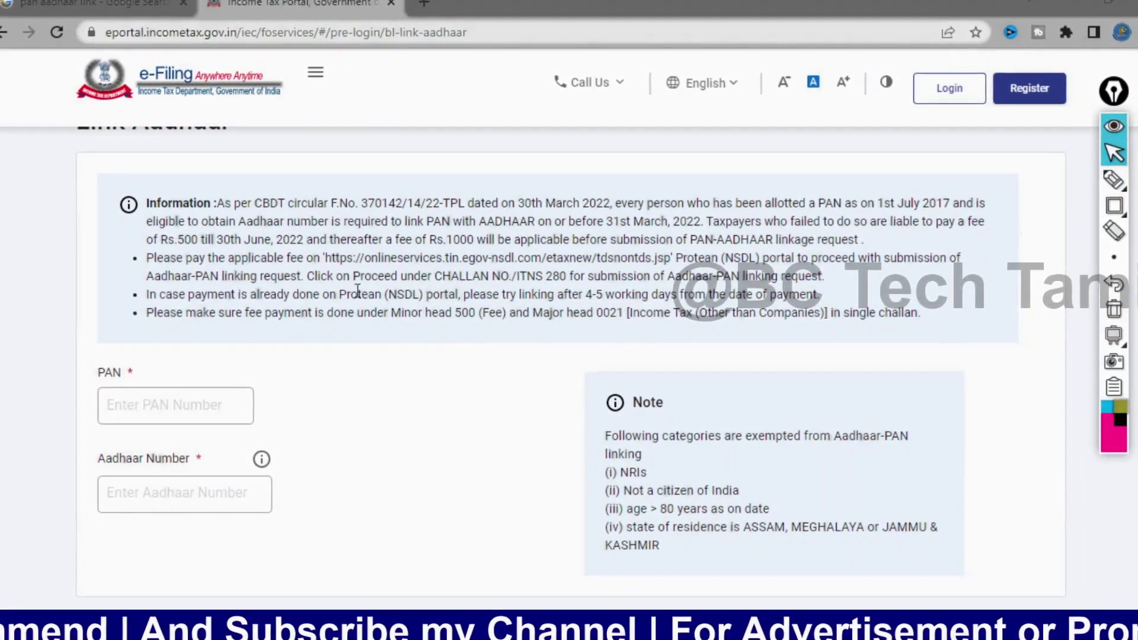
- Open the onlineservices.tin.egov-nsdl.com payment URL from the Information notice in a new tab, and return to the Link Aadhaar page
{"action": "left_click_drag", "start_coordinate": [366, 259], "coordinate": [670, 259]}
{"action": "right_click", "coordinate": [625, 262]}
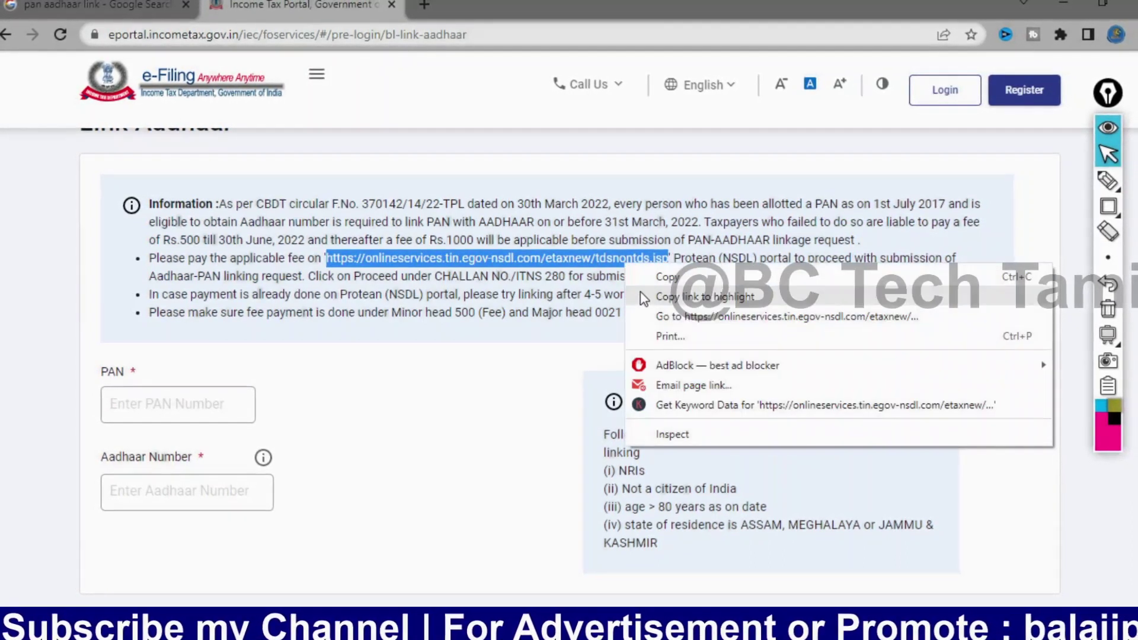
{"action": "left_click", "coordinate": [654, 316]}
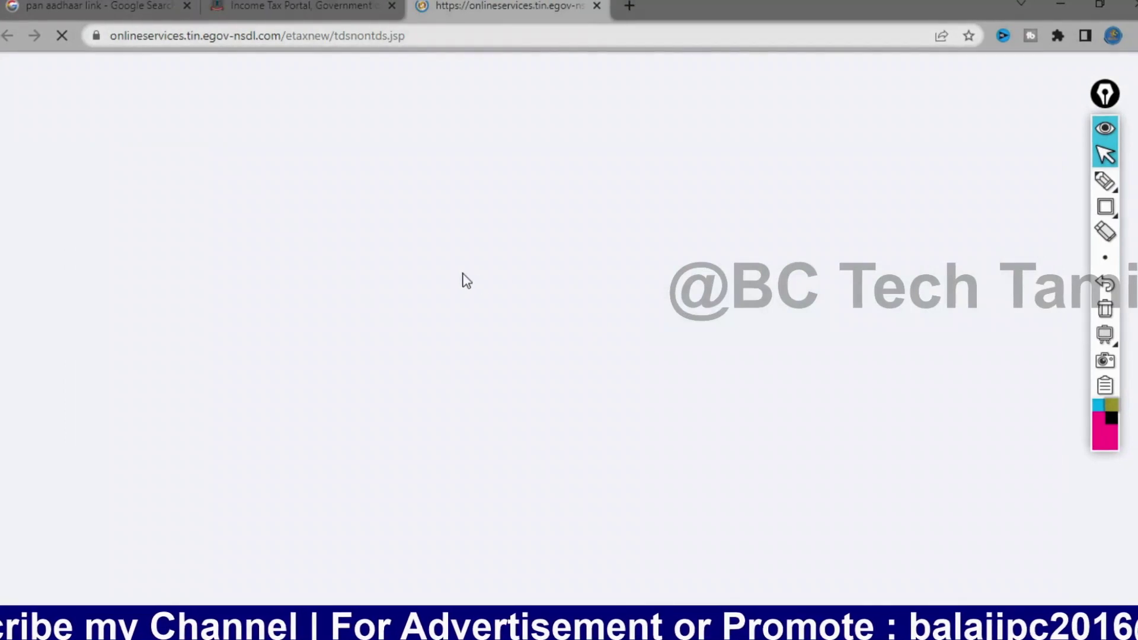
{"action": "left_click", "coordinate": [342, 10]}
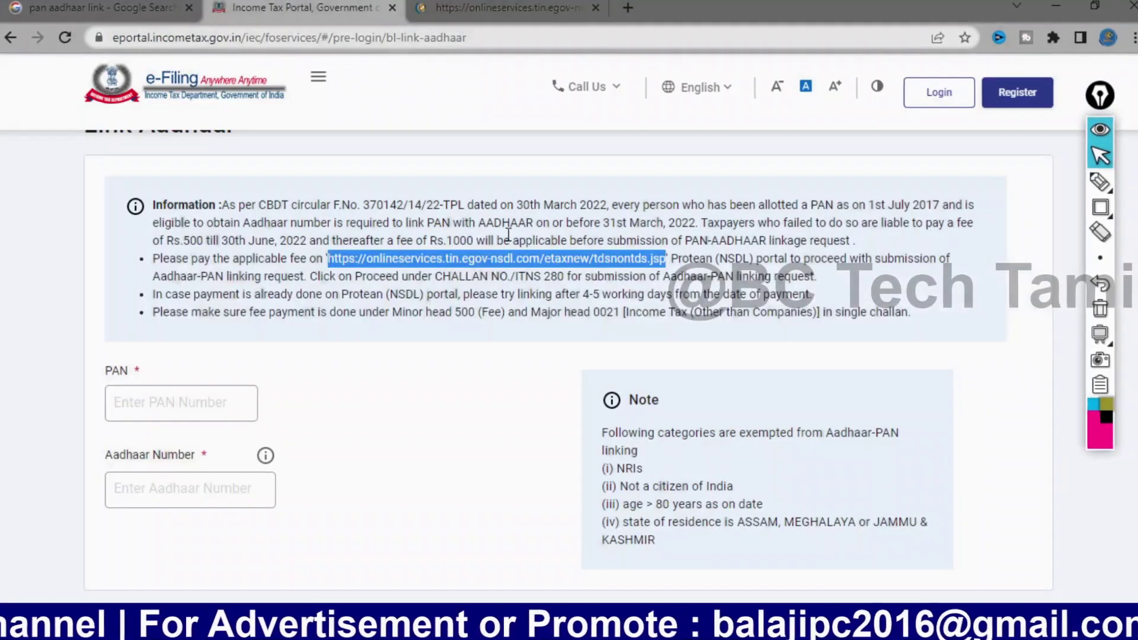
{"action": "left_click", "coordinate": [504, 7]}
{"action": "left_click", "coordinate": [296, 7]}
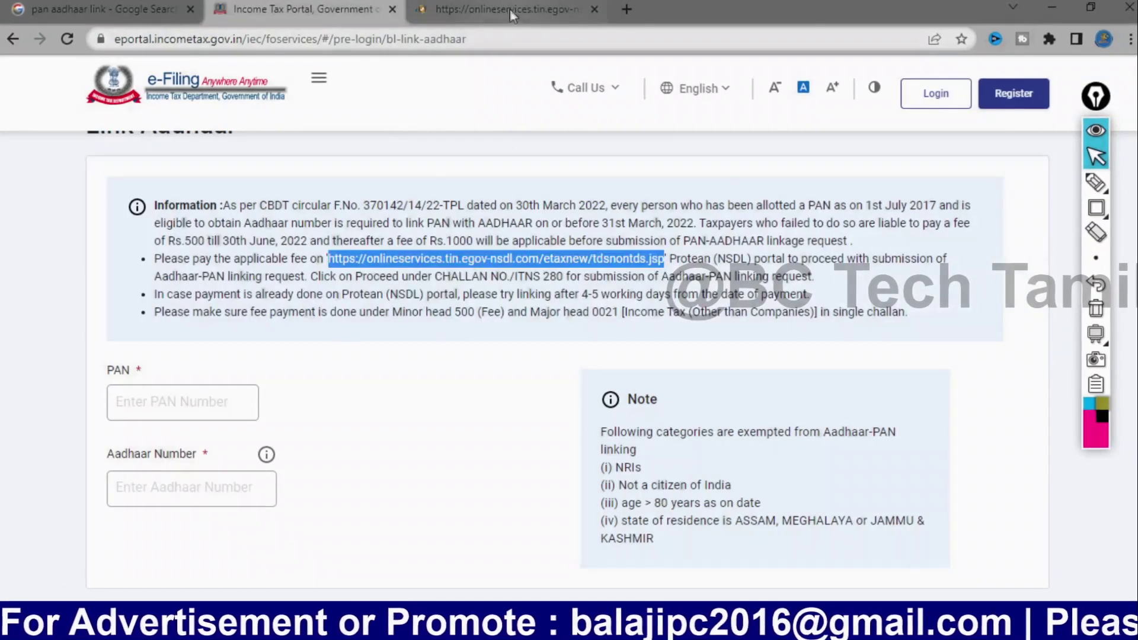
- Enter the PAN and Aadhaar numbers in the Link Aadhaar form and validate them
{"action": "left_click", "coordinate": [233, 407]}
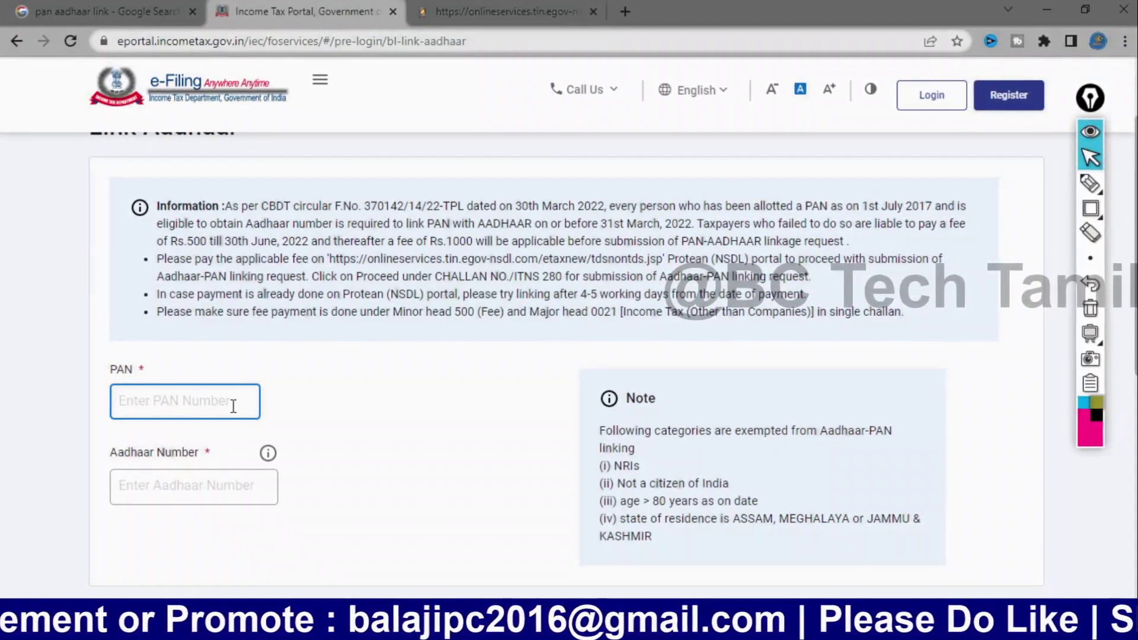
{"action": "scroll", "coordinate": [867, 492], "scroll_direction": "down", "scroll_amount": 3}
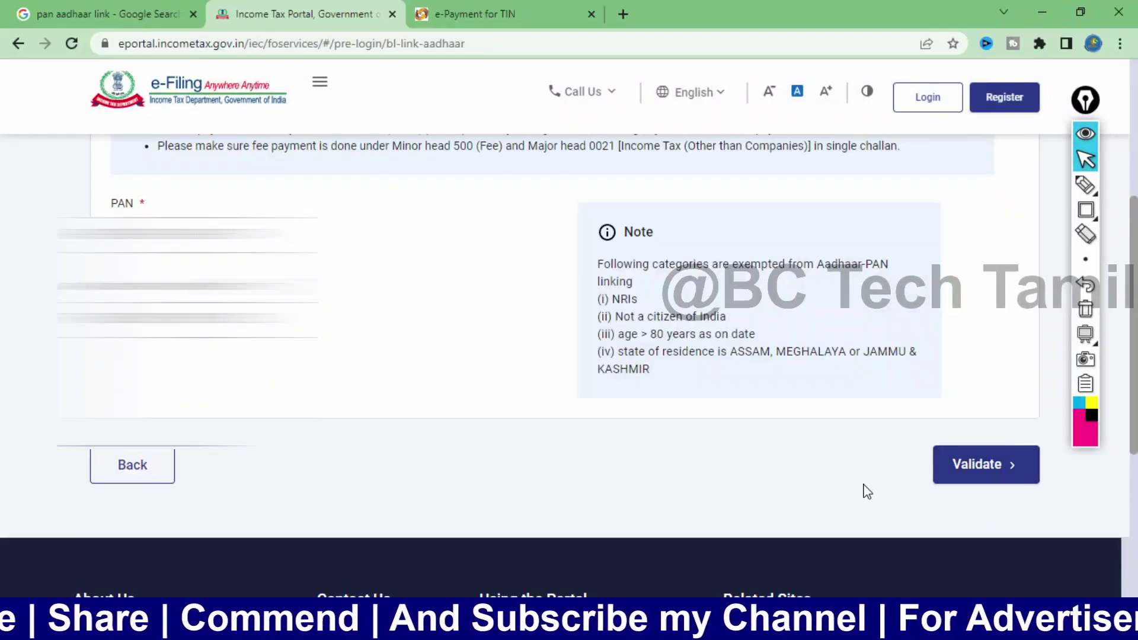
{"action": "left_click", "coordinate": [973, 471]}
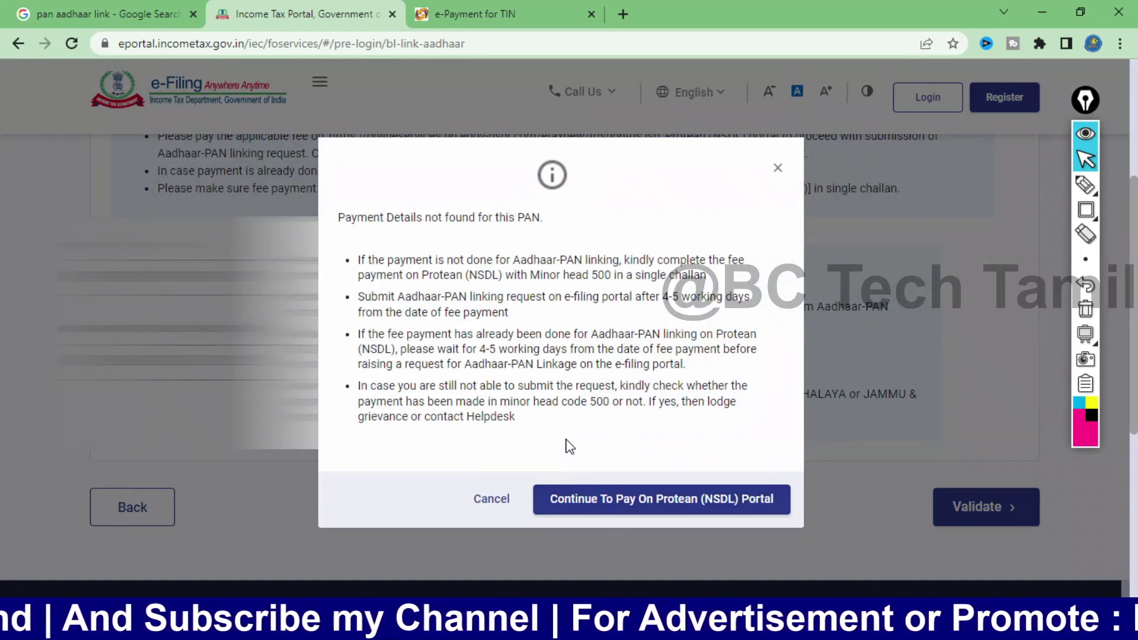
- Underline "Protean (NSDL)", "500 in a single challan" and "4-5 working days", tick the third bullet, and clear the annotations
{"action": "left_click", "coordinate": [1085, 184]}
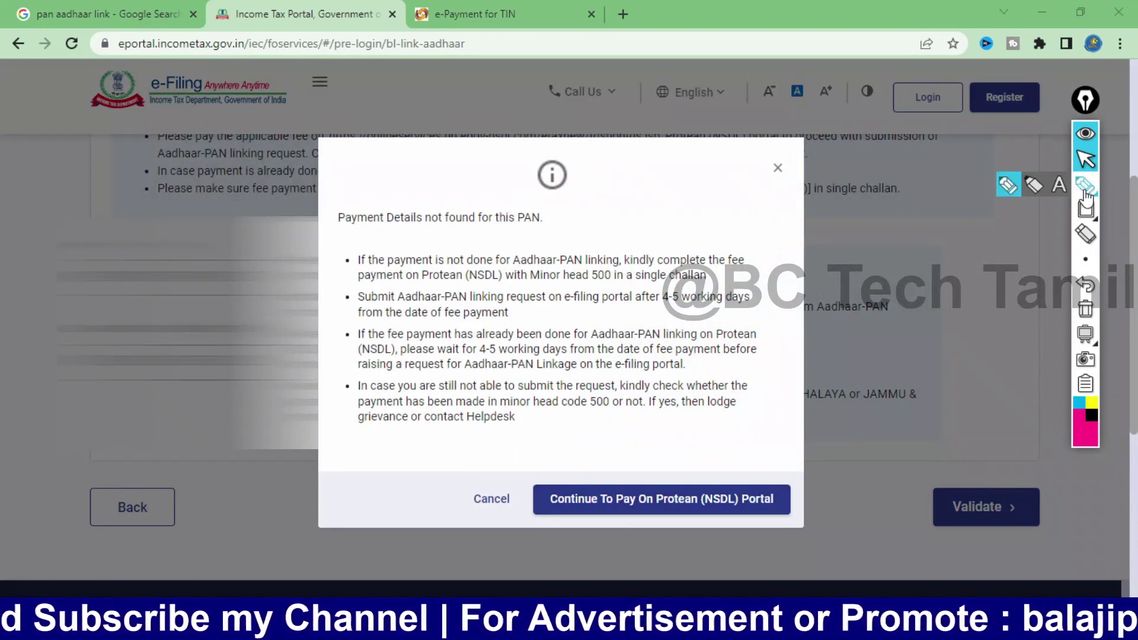
{"action": "left_click_drag", "start_coordinate": [589, 285], "coordinate": [721, 280]}
{"action": "left_click_drag", "start_coordinate": [413, 285], "coordinate": [513, 286]}
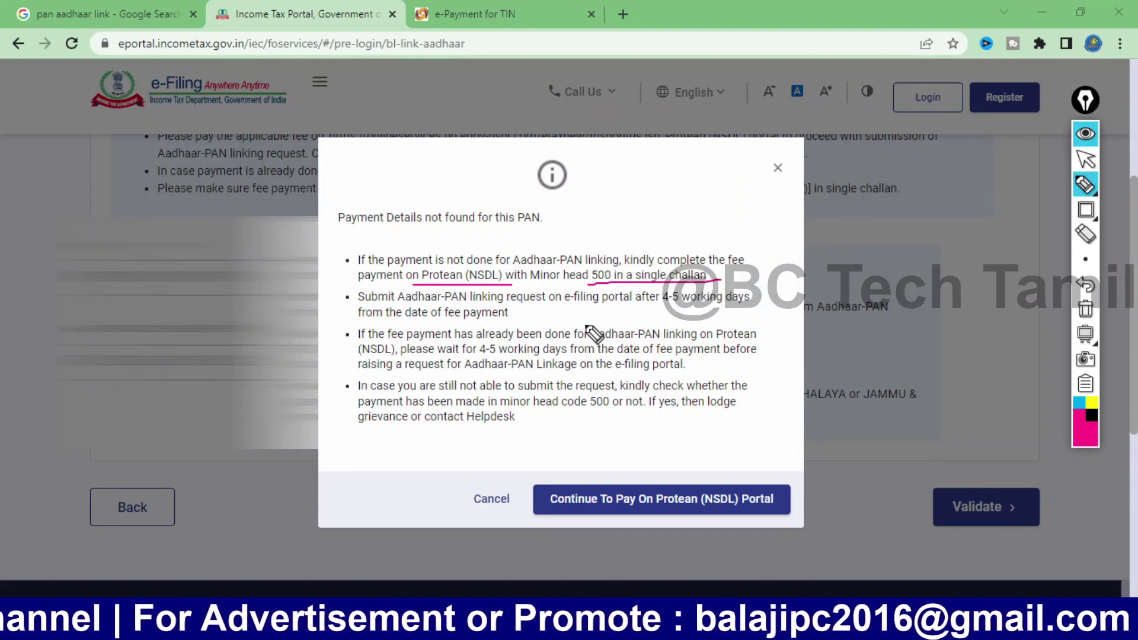
{"action": "left_click_drag", "start_coordinate": [657, 308], "coordinate": [753, 308]}
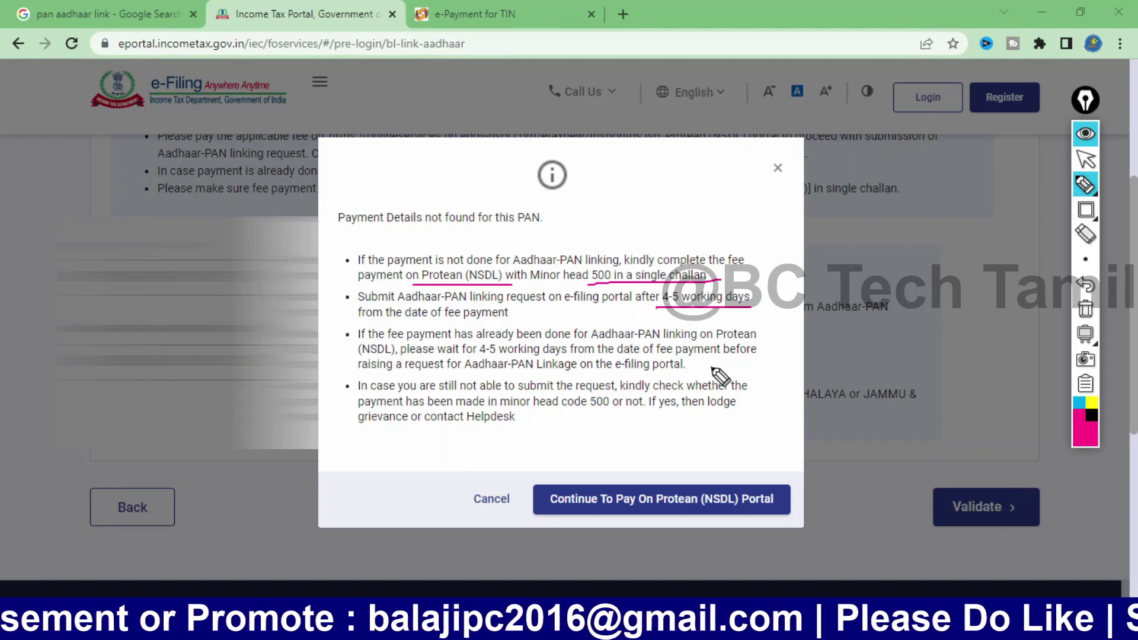
{"action": "left_click_drag", "start_coordinate": [711, 371], "coordinate": [752, 360]}
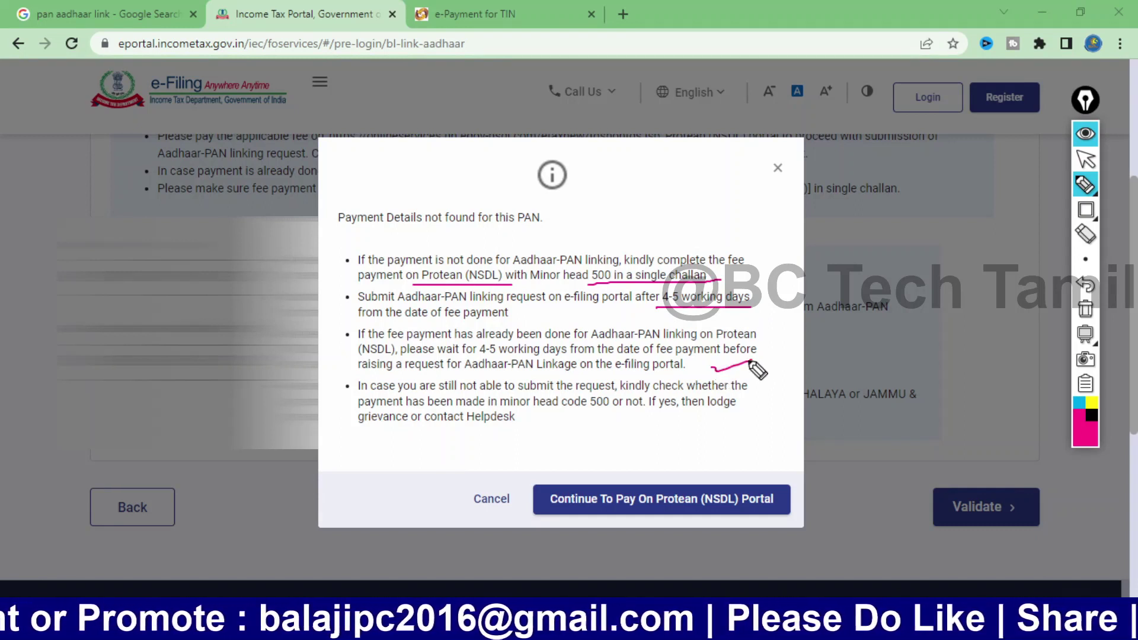
{"action": "left_click", "coordinate": [1087, 309]}
{"action": "left_click", "coordinate": [1093, 148]}
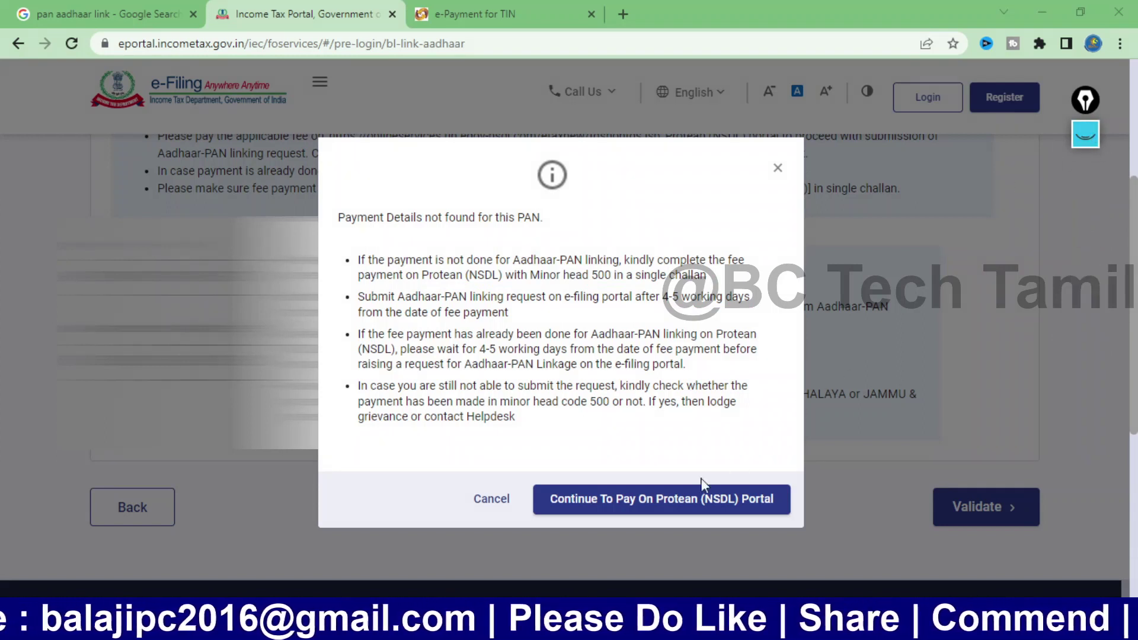
- Continue to the Protean (NSDL) payment portal and proceed with CHALLAN NO./ITNS 280, marking that entry with temporary annotation ticks
{"action": "left_click", "coordinate": [665, 501]}
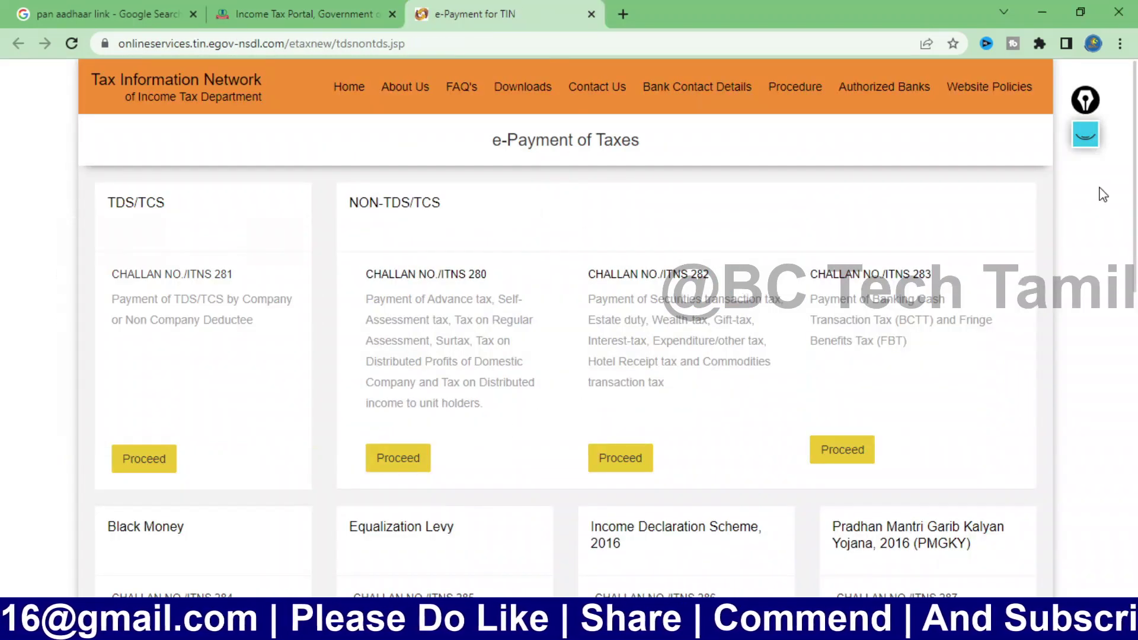
{"action": "left_click", "coordinate": [1087, 137]}
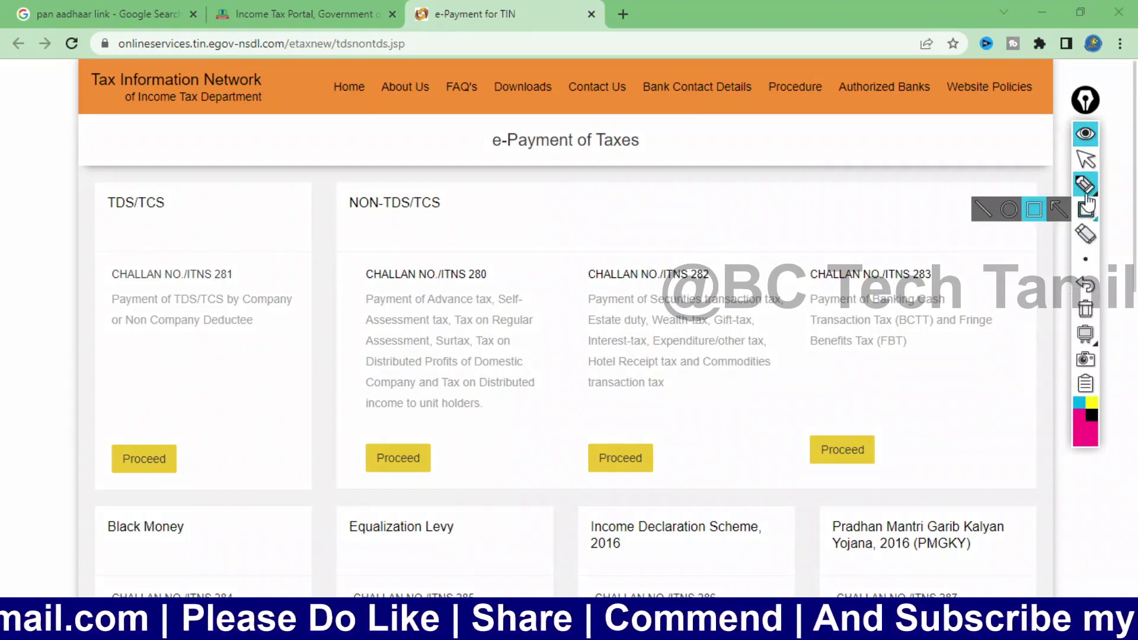
{"action": "left_click_drag", "start_coordinate": [500, 277], "coordinate": [562, 239]}
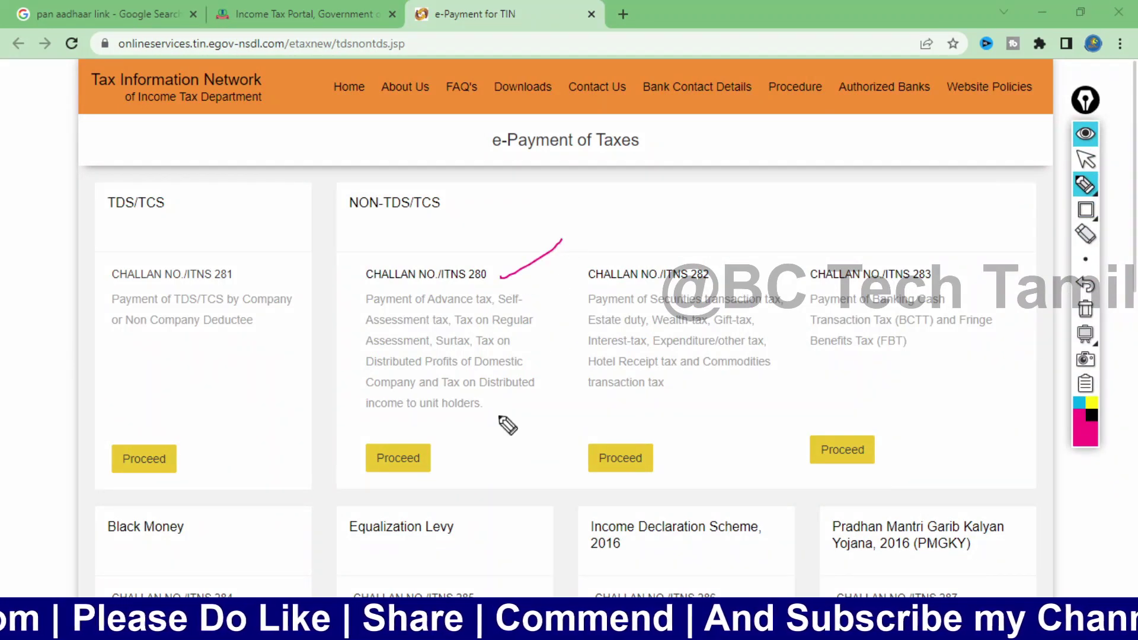
{"action": "left_click_drag", "start_coordinate": [441, 453], "coordinate": [491, 409]}
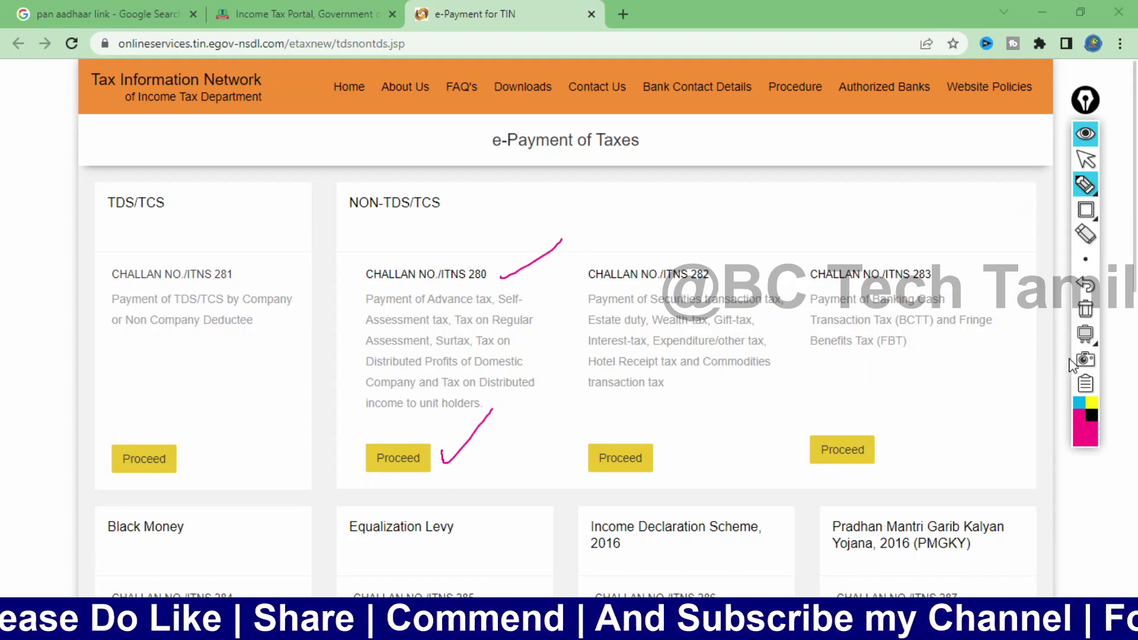
{"action": "left_click", "coordinate": [1085, 309]}
{"action": "left_click", "coordinate": [1085, 159]}
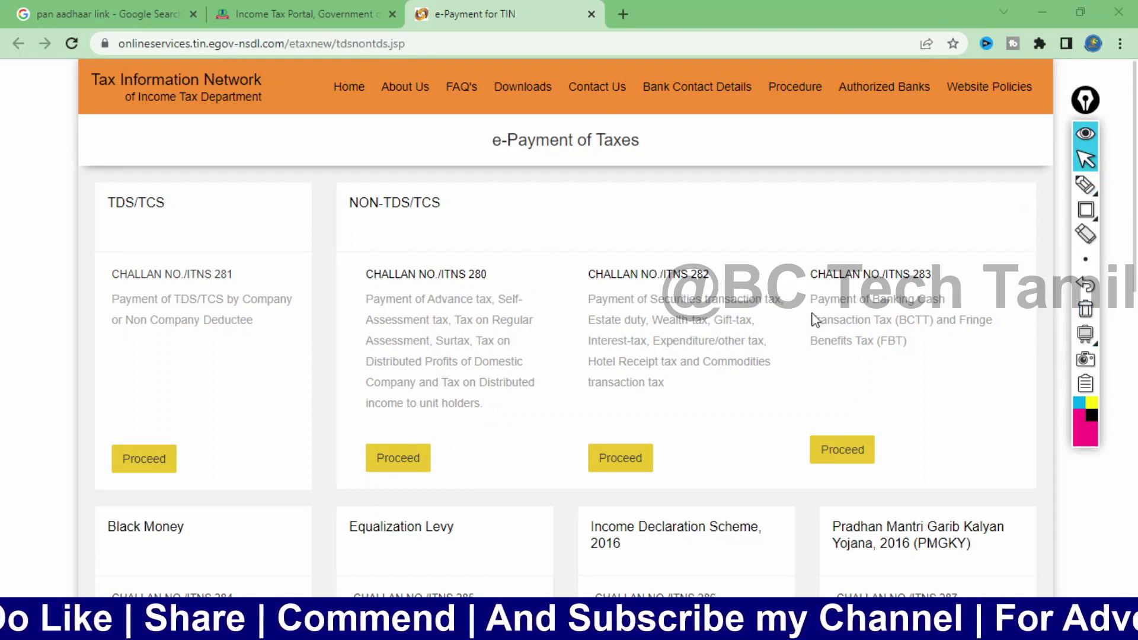
{"action": "left_click", "coordinate": [407, 464]}
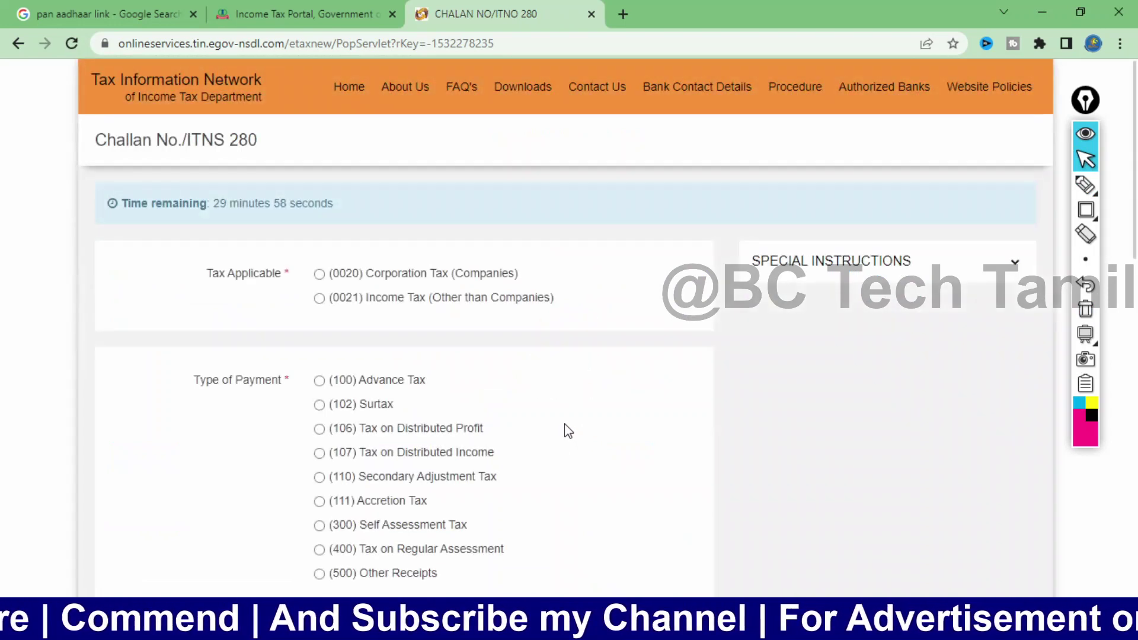
- Circle the "(0021) Income Tax (Other than Companies)" option under Tax Applicable with the annotation pen, and erase the mark
{"action": "mouse_move", "coordinate": [1085, 259]}
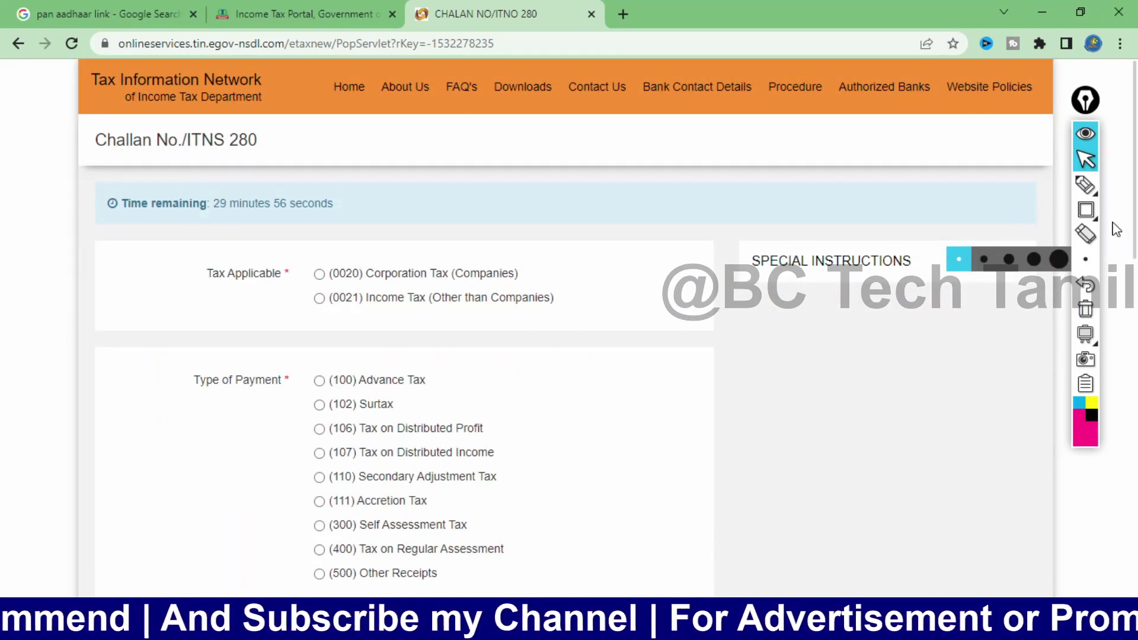
{"action": "left_click", "coordinate": [1085, 185]}
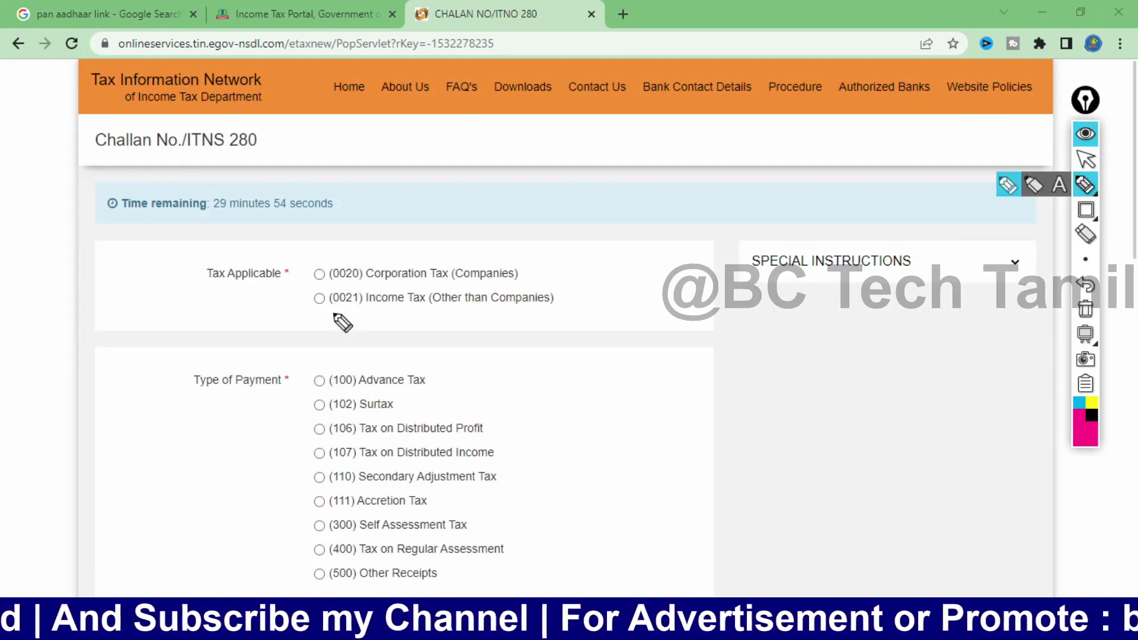
{"action": "mouse_move", "coordinate": [331, 310]}
{"action": "left_mouse_down"}
{"action": "mouse_move", "coordinate": [546, 314]}
{"action": "mouse_move", "coordinate": [568, 299]}
{"action": "mouse_move", "coordinate": [544, 287]}
{"action": "mouse_move", "coordinate": [364, 285]}
{"action": "mouse_move", "coordinate": [292, 305]}
{"action": "mouse_move", "coordinate": [330, 313]}
{"action": "left_mouse_up"}
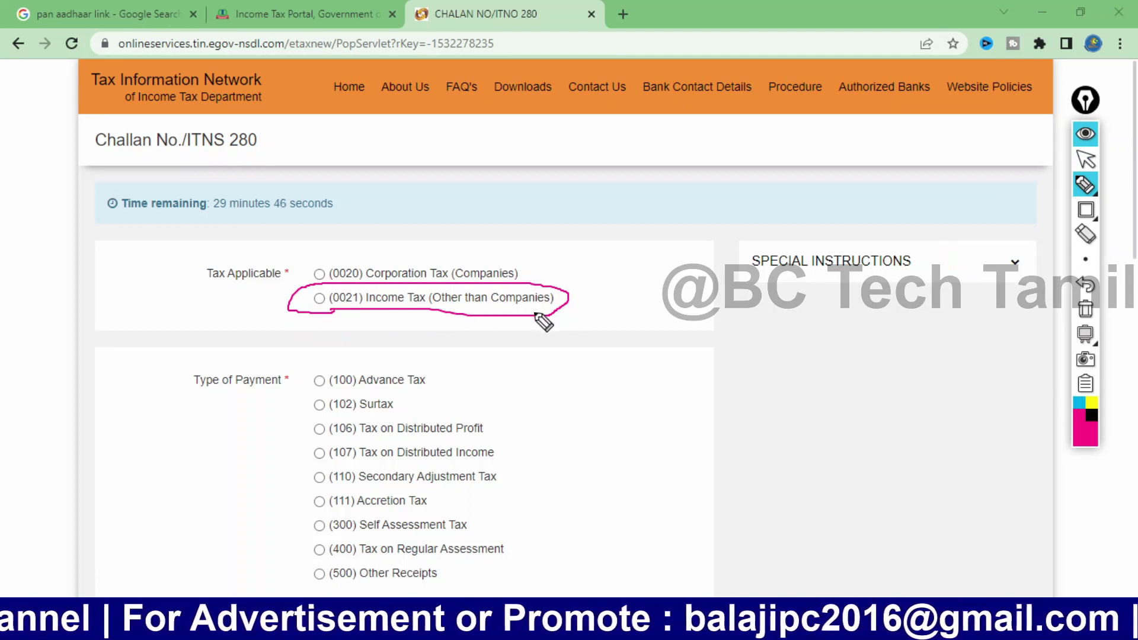
{"action": "left_click", "coordinate": [1088, 234]}
{"action": "left_click", "coordinate": [1089, 320]}
{"action": "scroll", "coordinate": [620, 428], "scroll_direction": "up", "scroll_amount": 5}
- Reduce the annotation pen to its thinnest size, circle "(500) Other Receipts" under Type of Payment, and clear the annotations
{"action": "left_click", "coordinate": [1085, 185]}
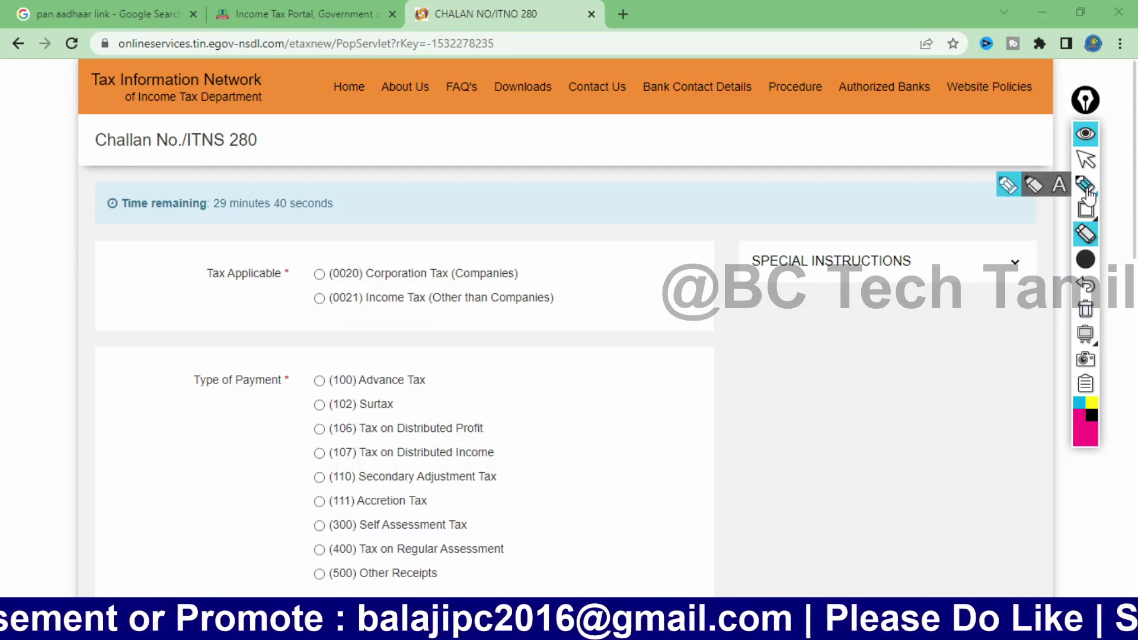
{"action": "left_click_drag", "start_coordinate": [320, 587], "coordinate": [381, 589]}
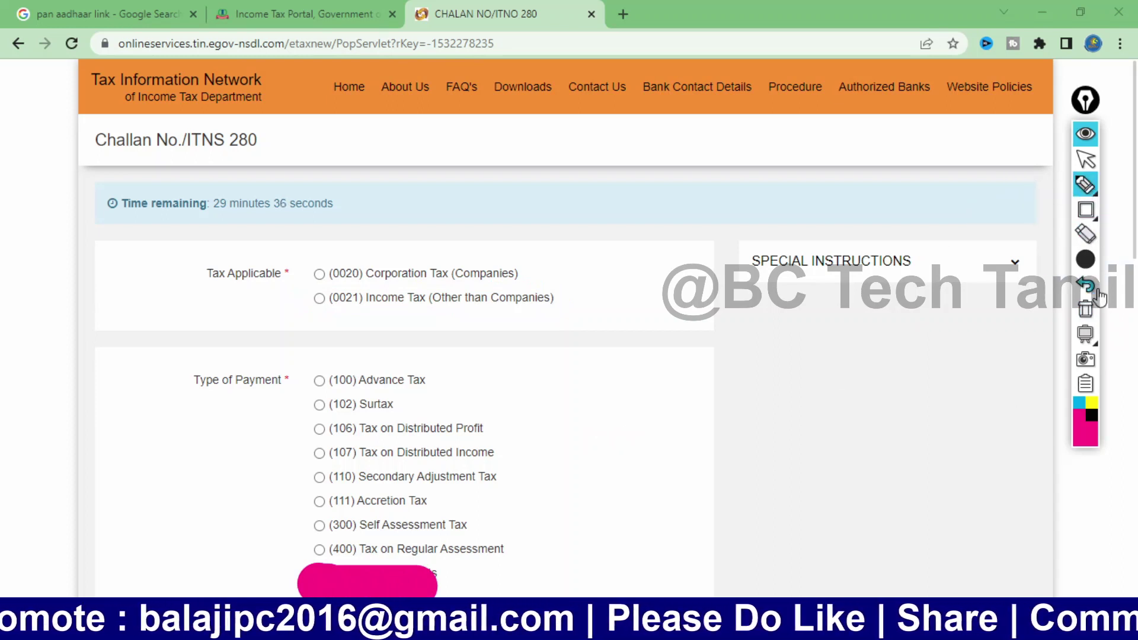
{"action": "left_click", "coordinate": [1089, 264]}
{"action": "left_click", "coordinate": [958, 259]}
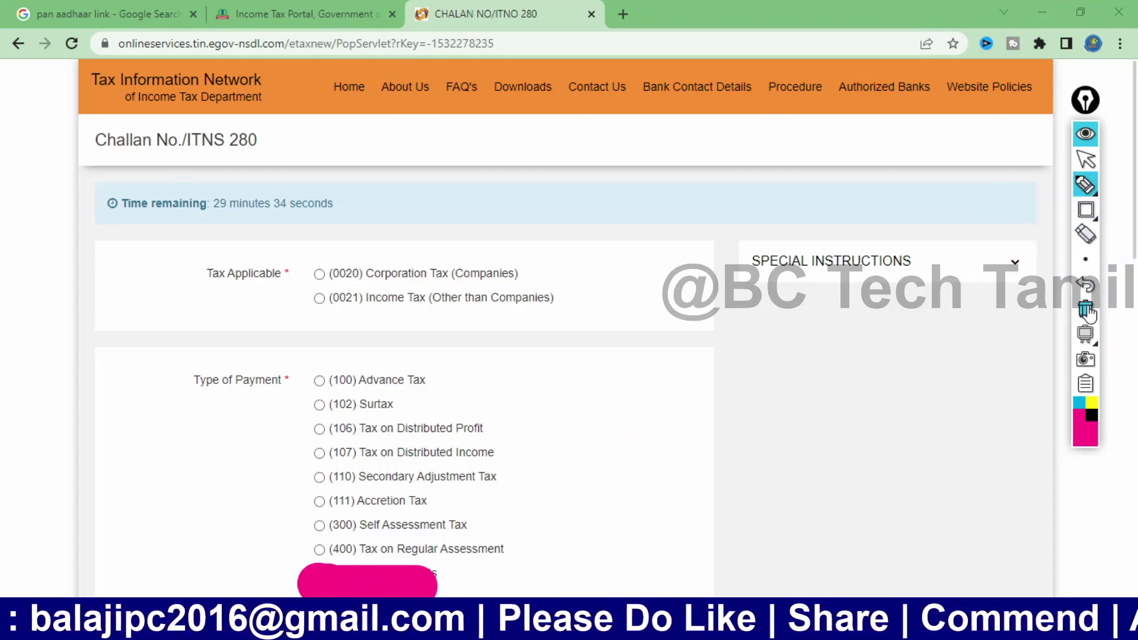
{"action": "left_click", "coordinate": [1086, 308]}
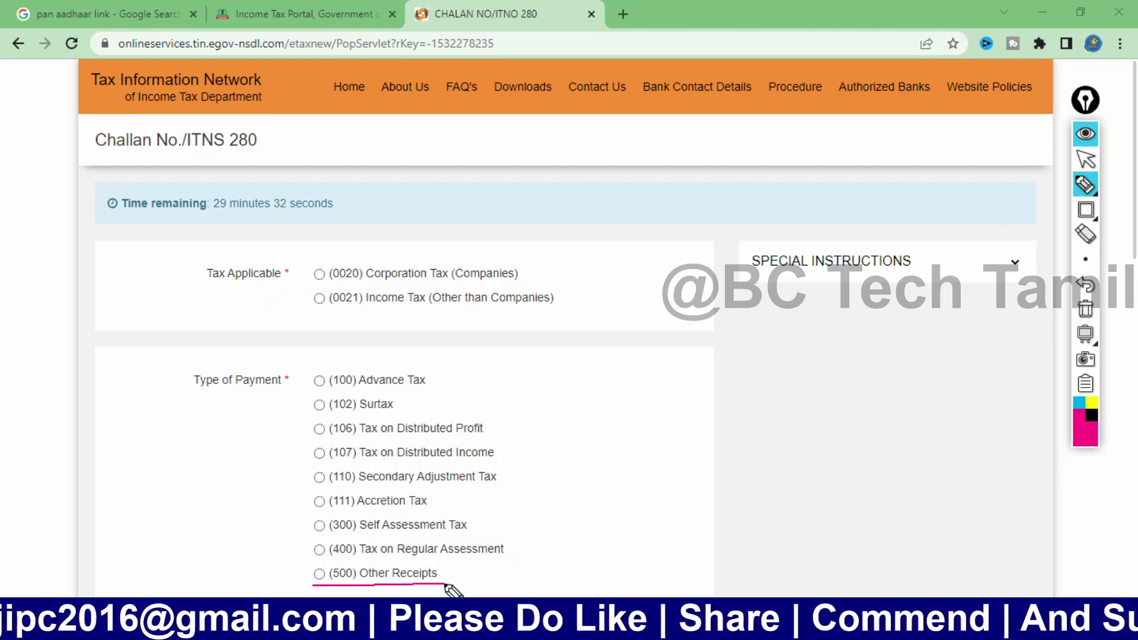
{"action": "left_click_drag", "start_coordinate": [448, 578], "coordinate": [356, 562]}
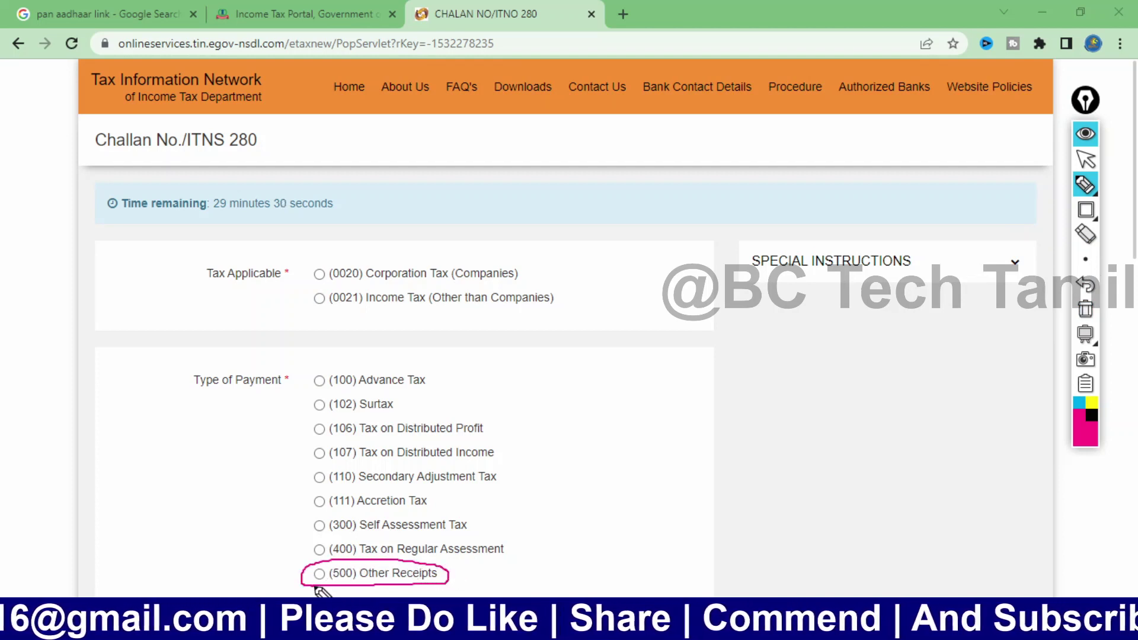
{"action": "left_click", "coordinate": [1085, 309]}
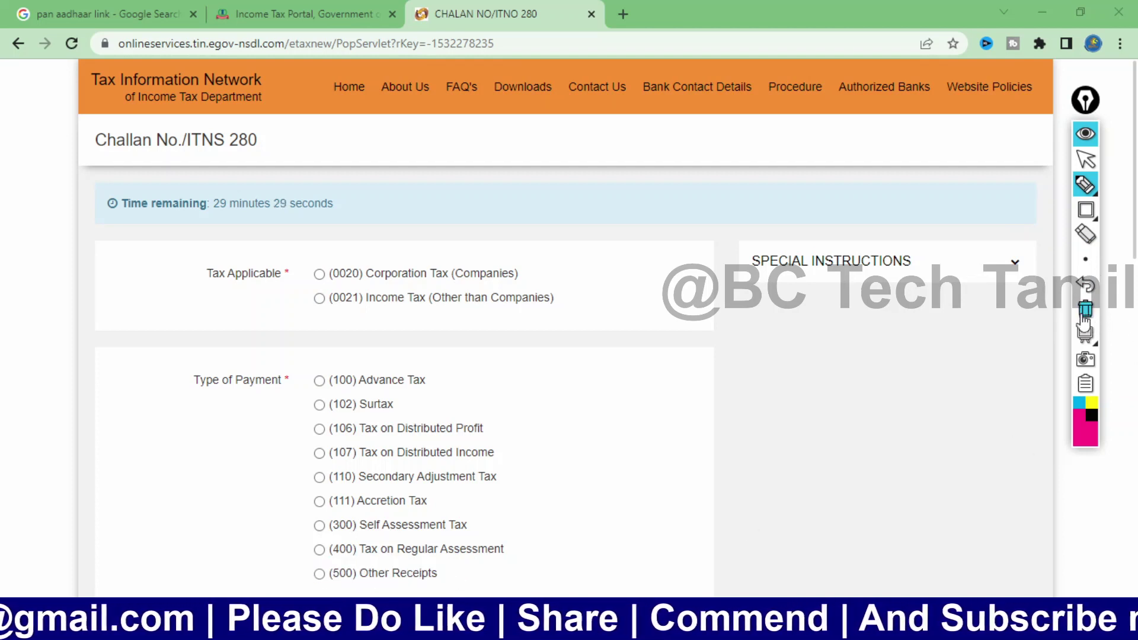
- Open the Net-Banking bank name list under Mode Of Payment
{"action": "left_click", "coordinate": [1085, 159]}
{"action": "scroll", "coordinate": [899, 393], "scroll_direction": "down", "scroll_amount": 7}
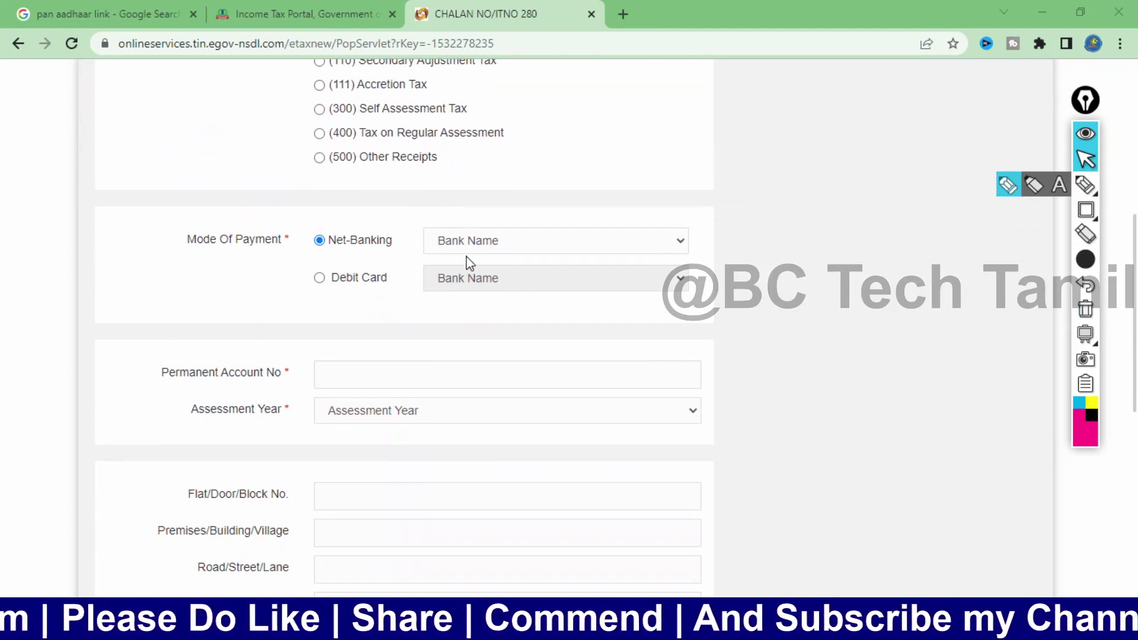
{"action": "left_click", "coordinate": [483, 243]}
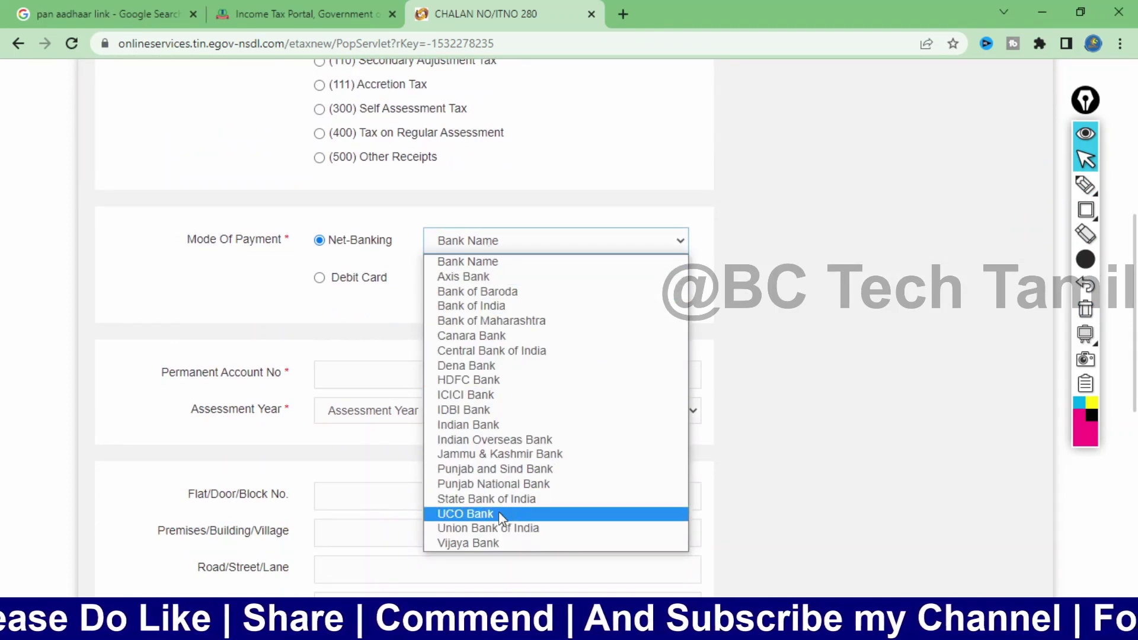